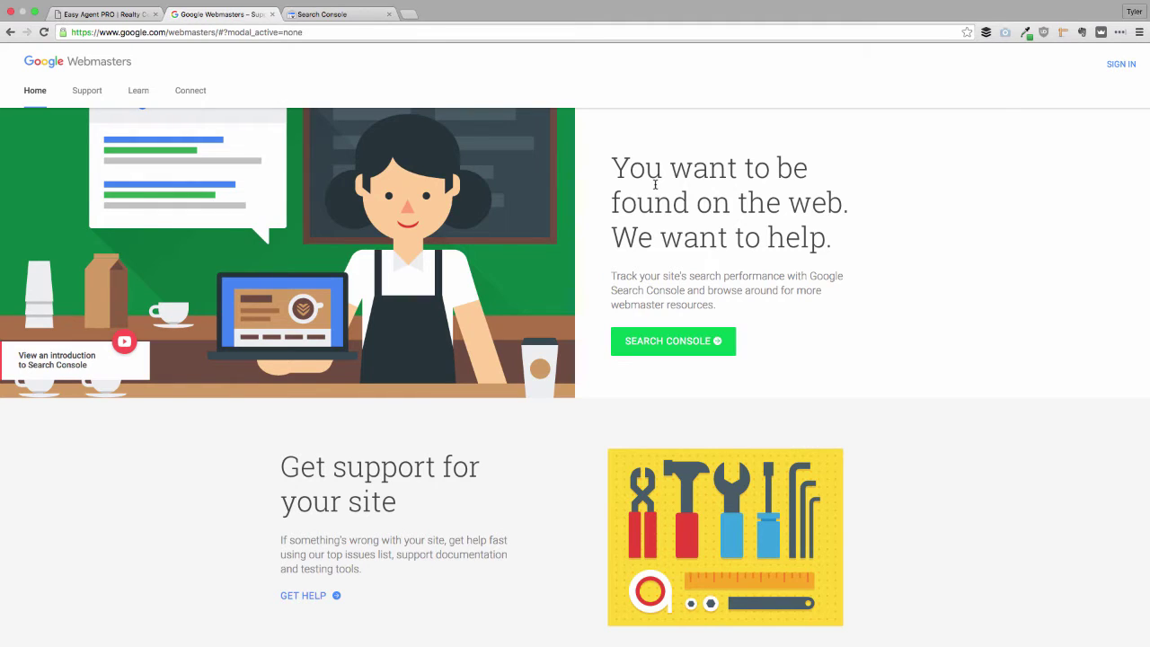
- Sign in to Search Console and review the domain name provider verification steps
{"action": "left_click", "coordinate": [1123, 67]}
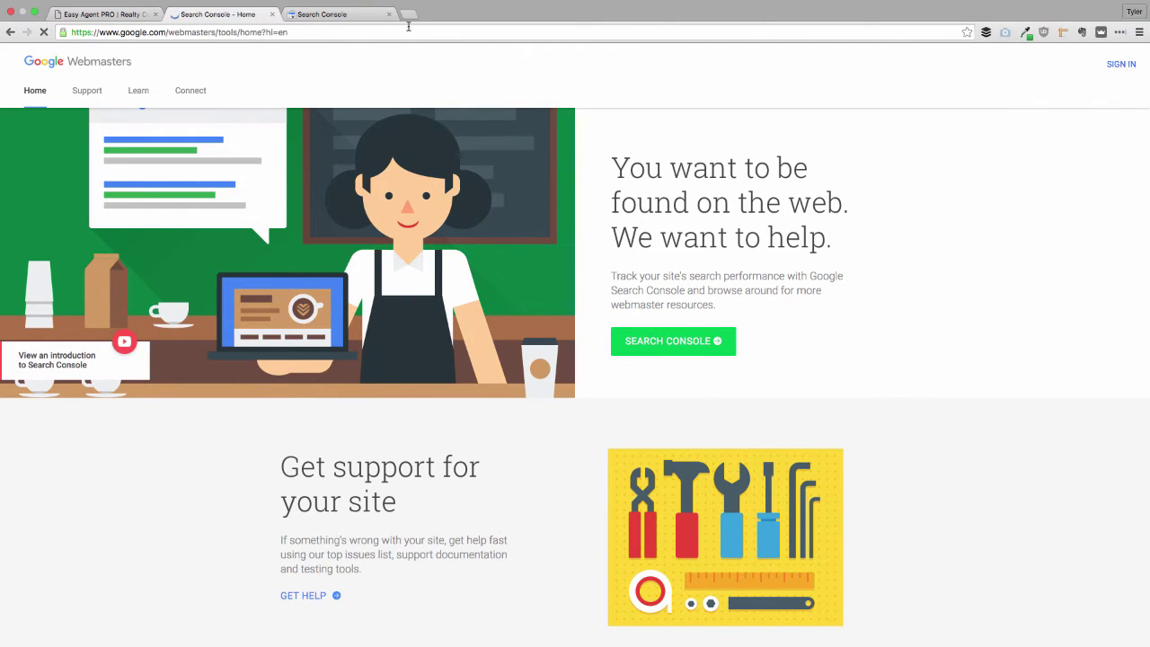
{"action": "left_click", "coordinate": [354, 14]}
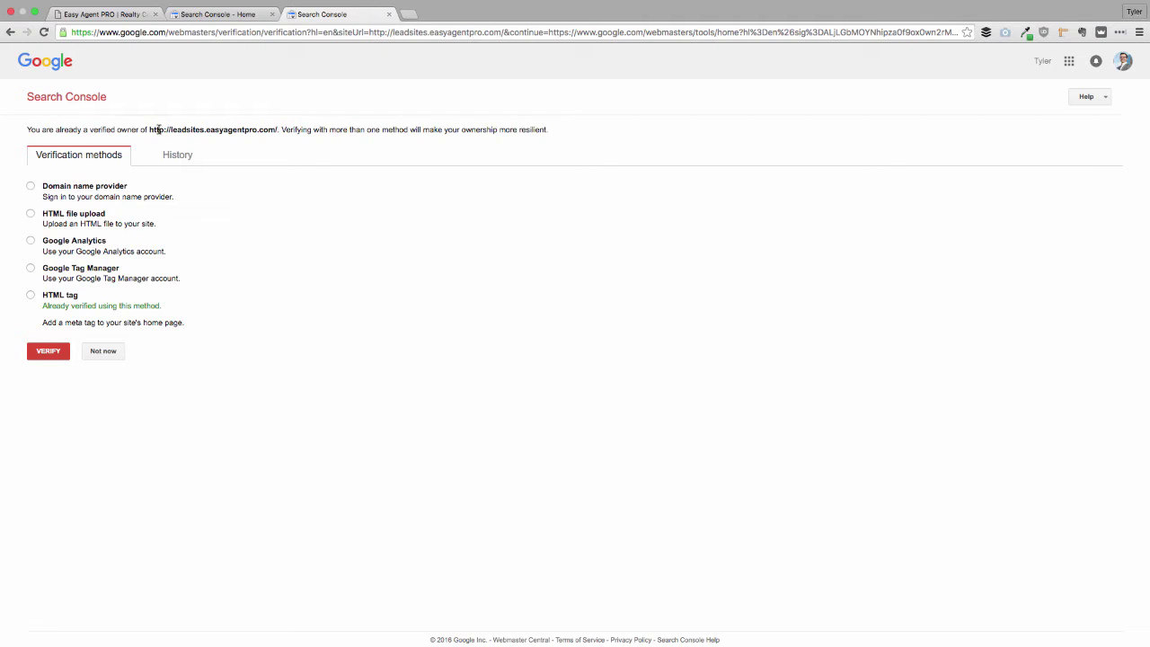
{"action": "left_click_drag", "start_coordinate": [27, 130], "coordinate": [277, 130]}
{"action": "left_click", "coordinate": [276, 129]}
{"action": "left_click", "coordinate": [78, 189]}
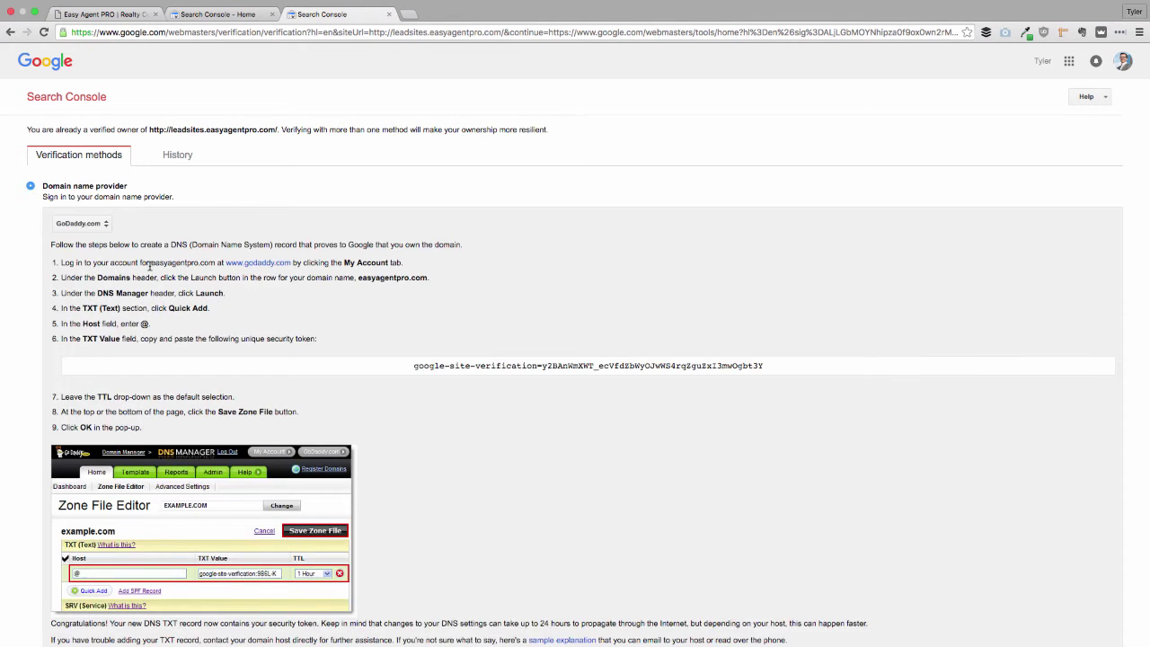
- Switch to the HTML tag verification method and copy the verification meta tag
{"action": "scroll", "coordinate": [149, 260], "scroll_direction": "down", "scroll_amount": 1}
{"action": "scroll", "coordinate": [117, 274], "scroll_direction": "down", "scroll_amount": 3}
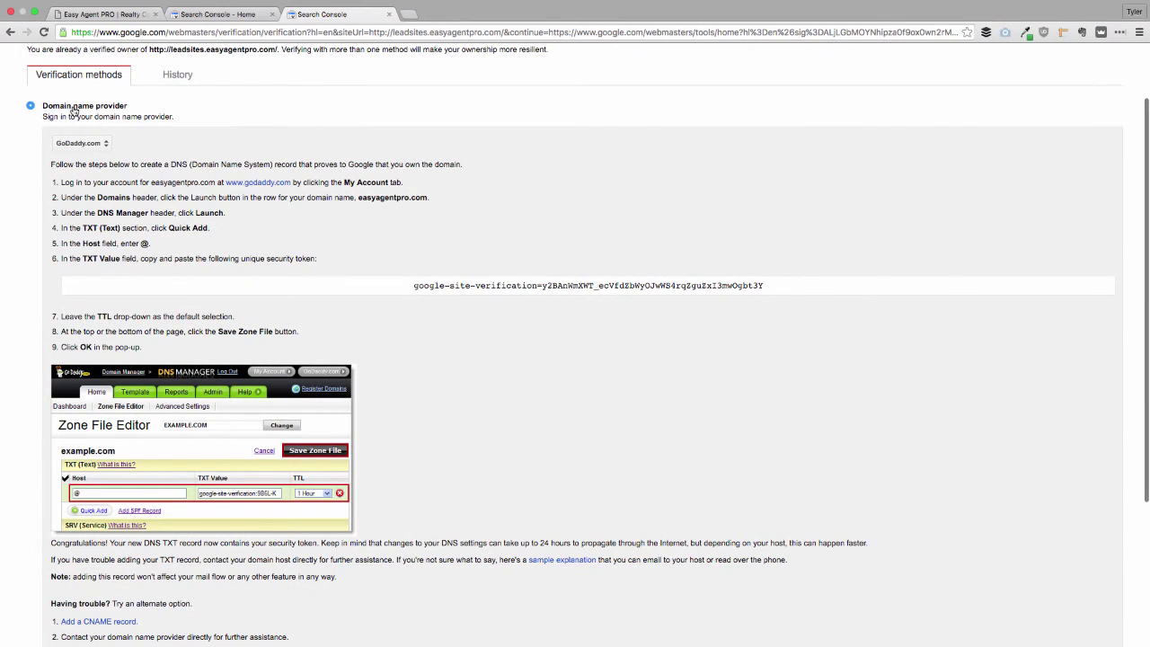
{"action": "scroll", "coordinate": [173, 137], "scroll_direction": "down", "scroll_amount": 10}
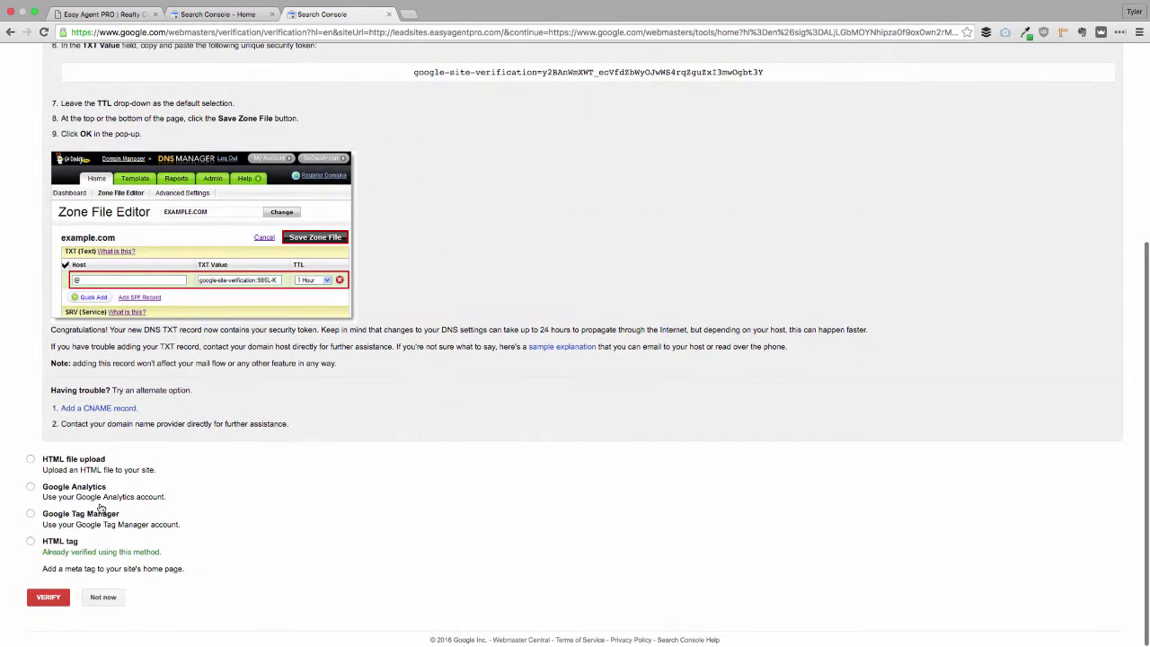
{"action": "left_click", "coordinate": [48, 544]}
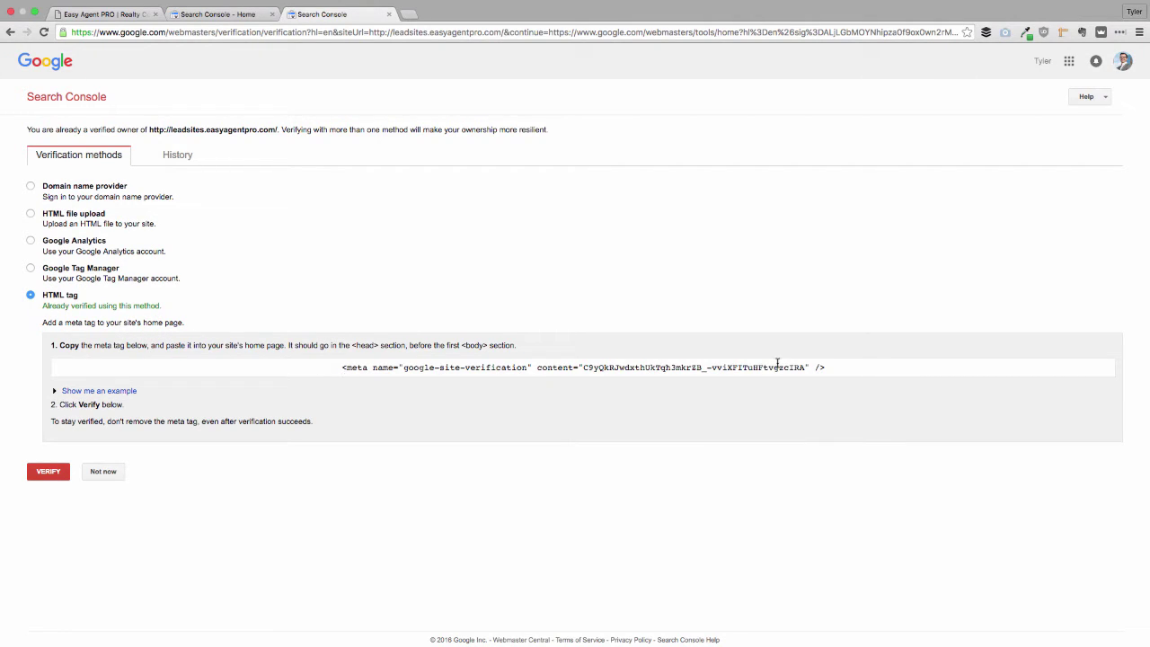
{"action": "left_click_drag", "start_coordinate": [831, 371], "coordinate": [340, 368]}
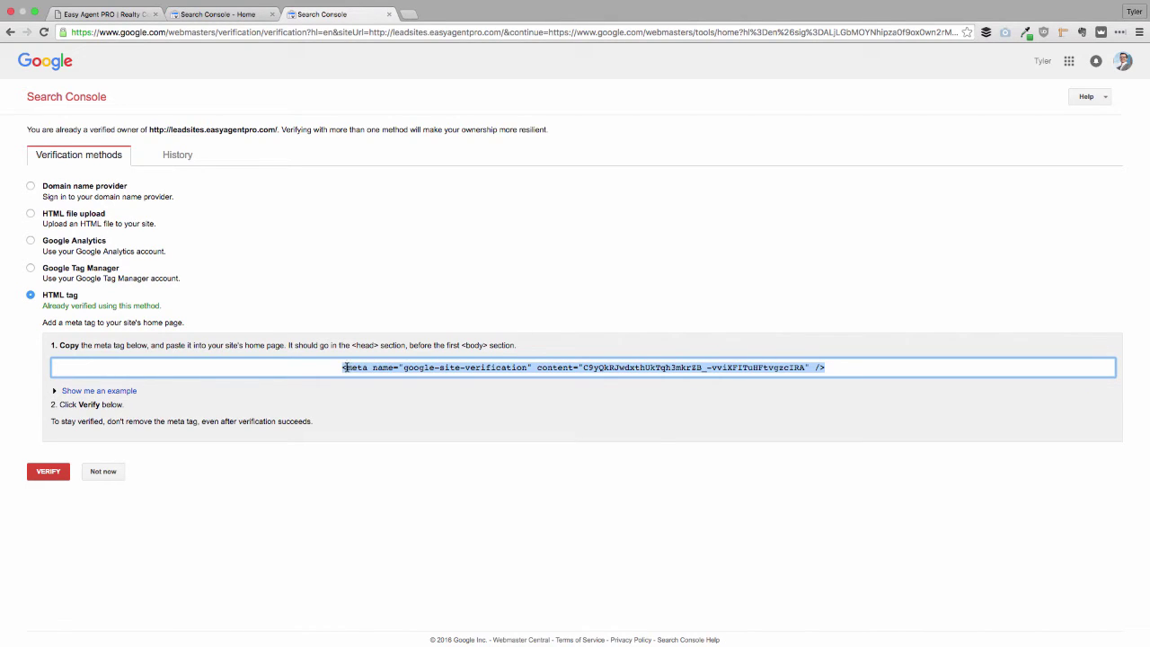
{"action": "right_click", "coordinate": [348, 368]}
{"action": "left_click", "coordinate": [371, 394]}
- Go to the Easy Agent PRO dashboard's Find Me SEO settings
{"action": "left_click", "coordinate": [125, 14]}
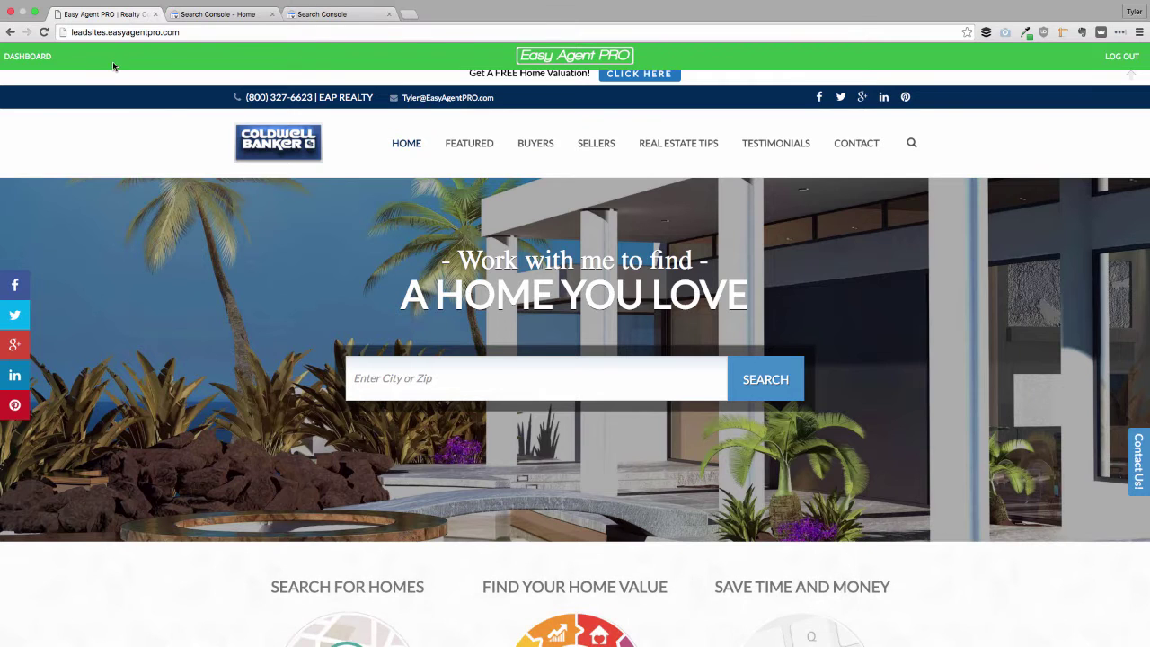
{"action": "left_click", "coordinate": [45, 67]}
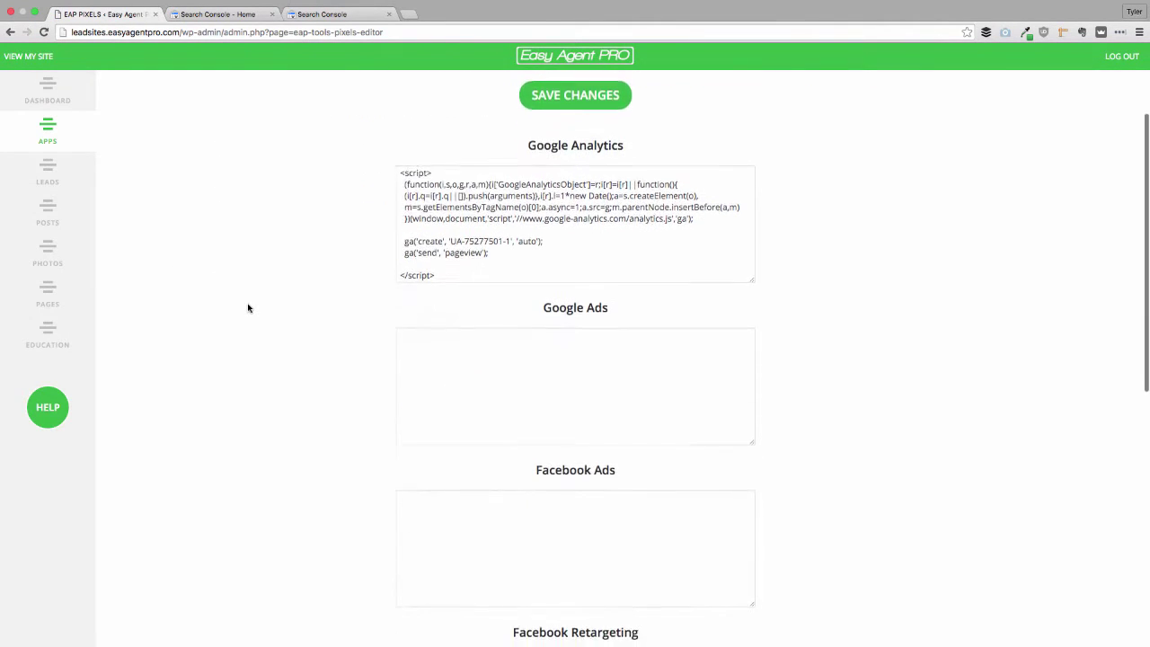
{"action": "scroll", "coordinate": [248, 307], "scroll_direction": "down", "scroll_amount": 5}
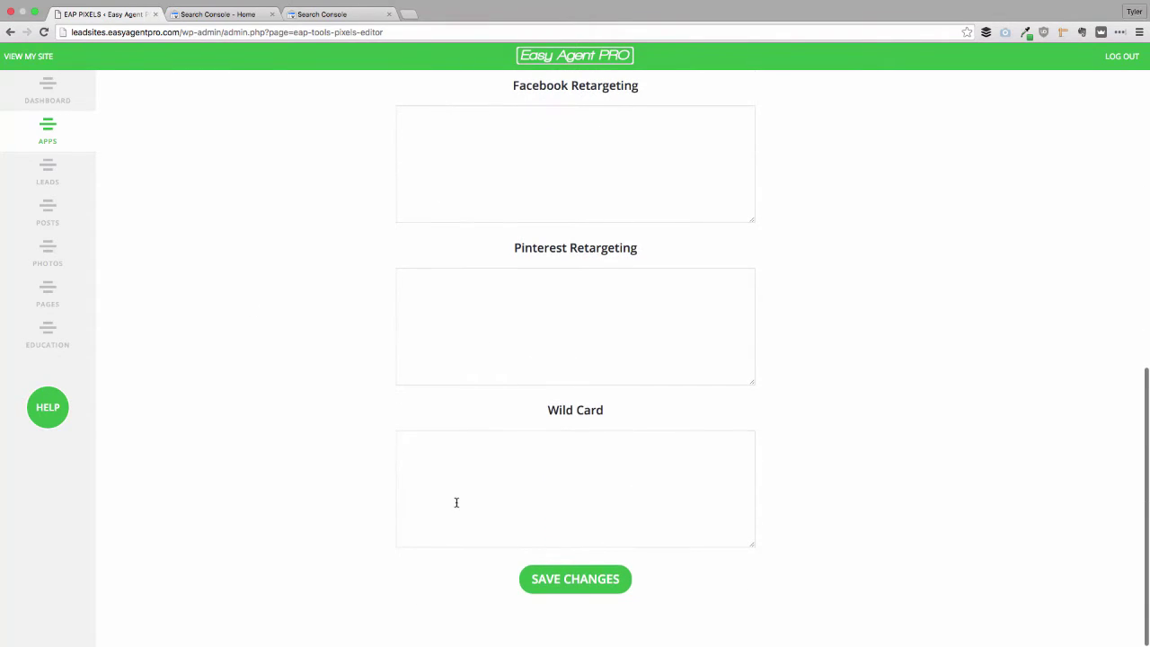
{"action": "left_click", "coordinate": [457, 500]}
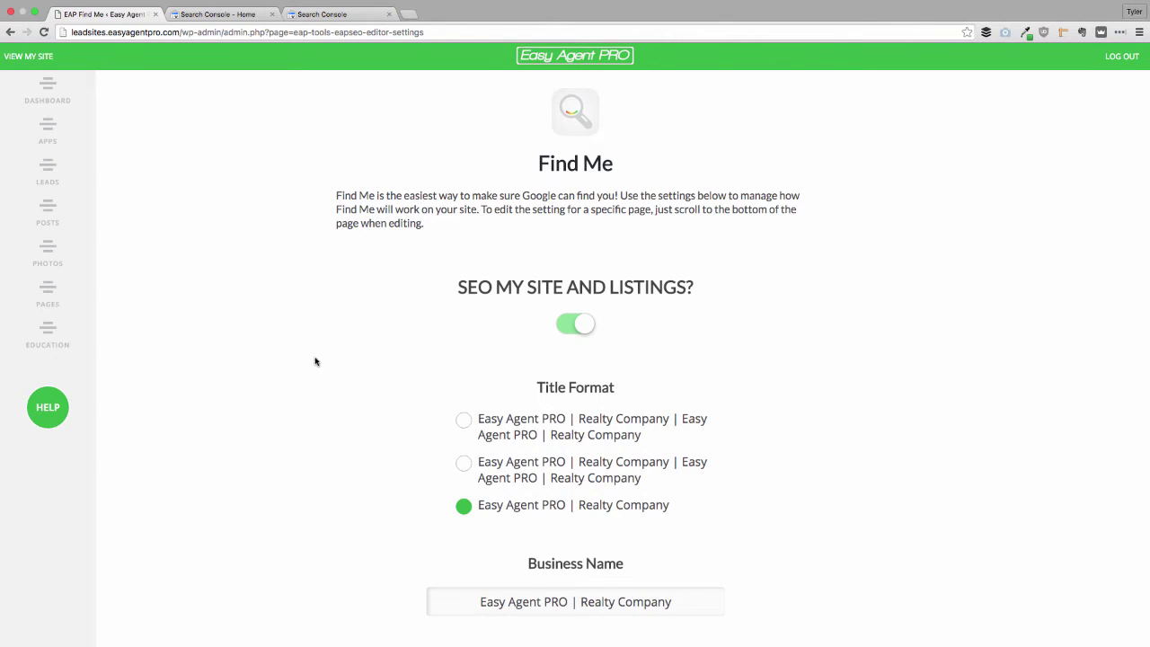
{"action": "scroll", "coordinate": [316, 362], "scroll_direction": "down", "scroll_amount": 5}
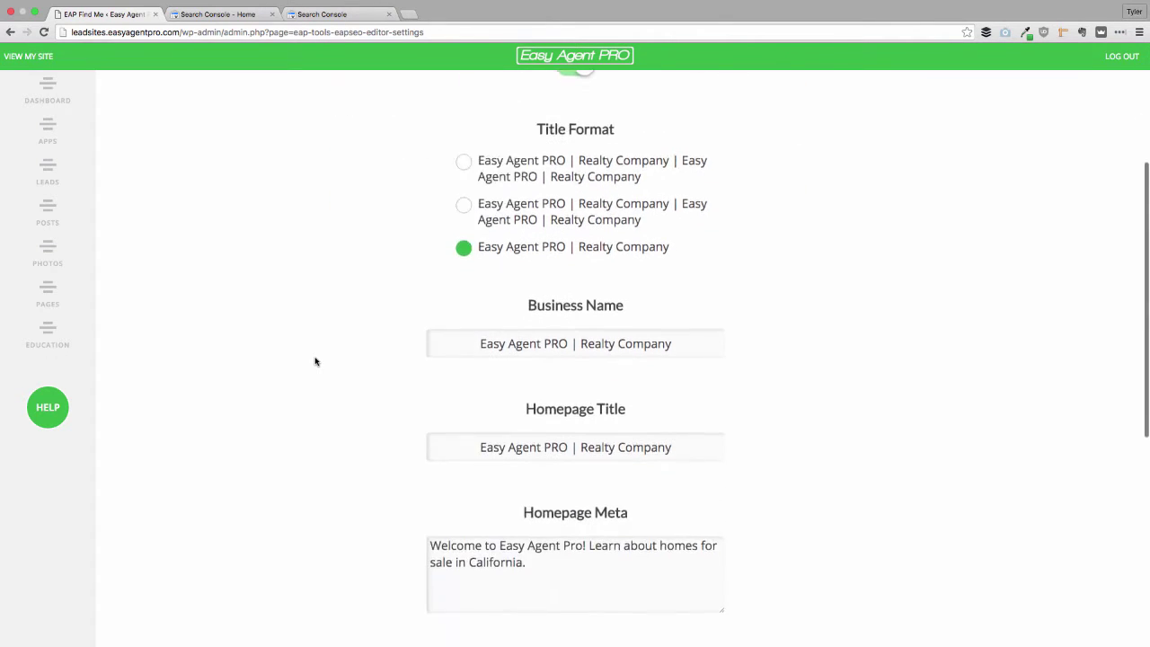
{"action": "scroll", "coordinate": [315, 361], "scroll_direction": "down", "scroll_amount": 5}
- Replace the Google Webmasters field contents with the pasted verification meta tag
{"action": "left_click", "coordinate": [479, 571]}
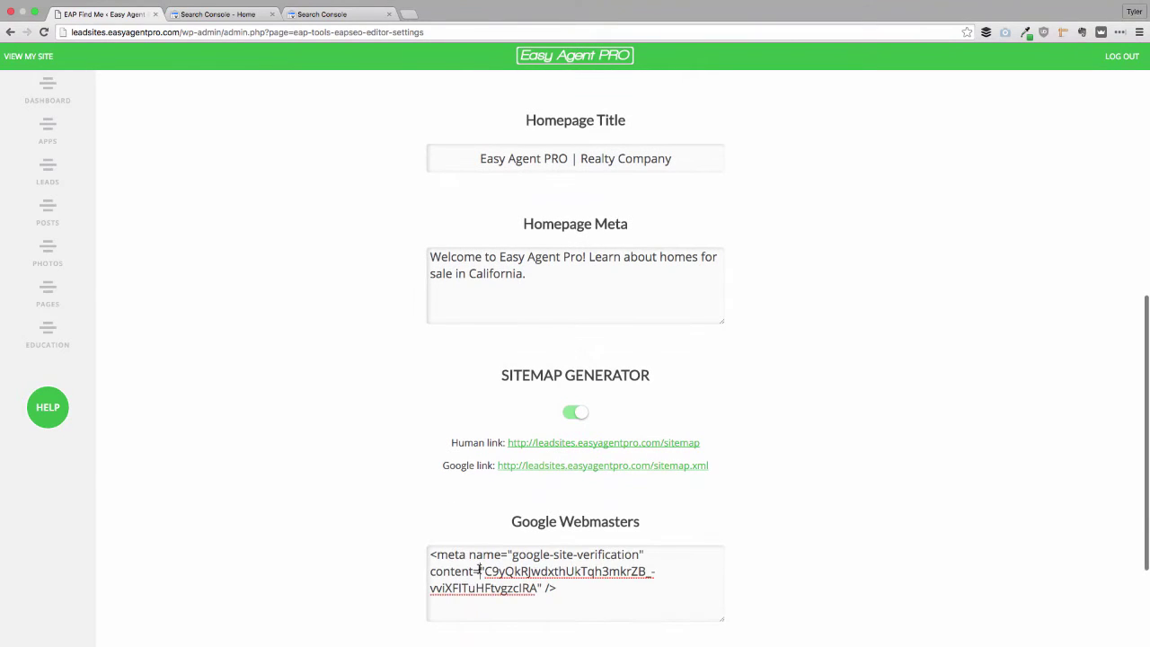
{"action": "key", "text": "super+a"}
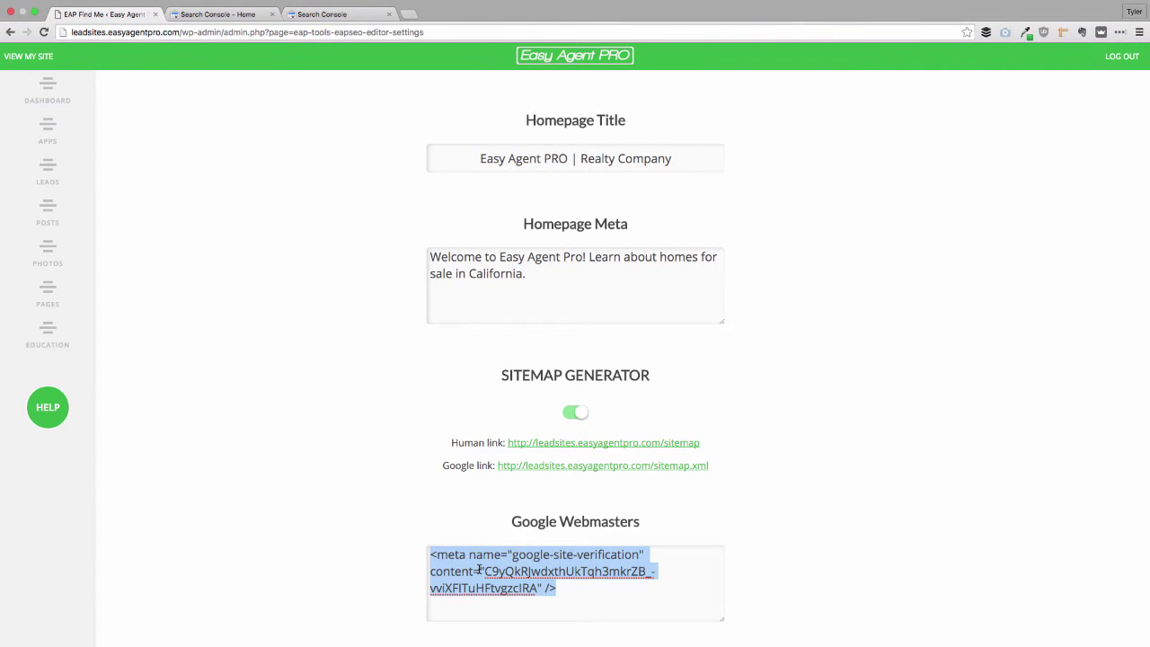
{"action": "right_click", "coordinate": [479, 572]}
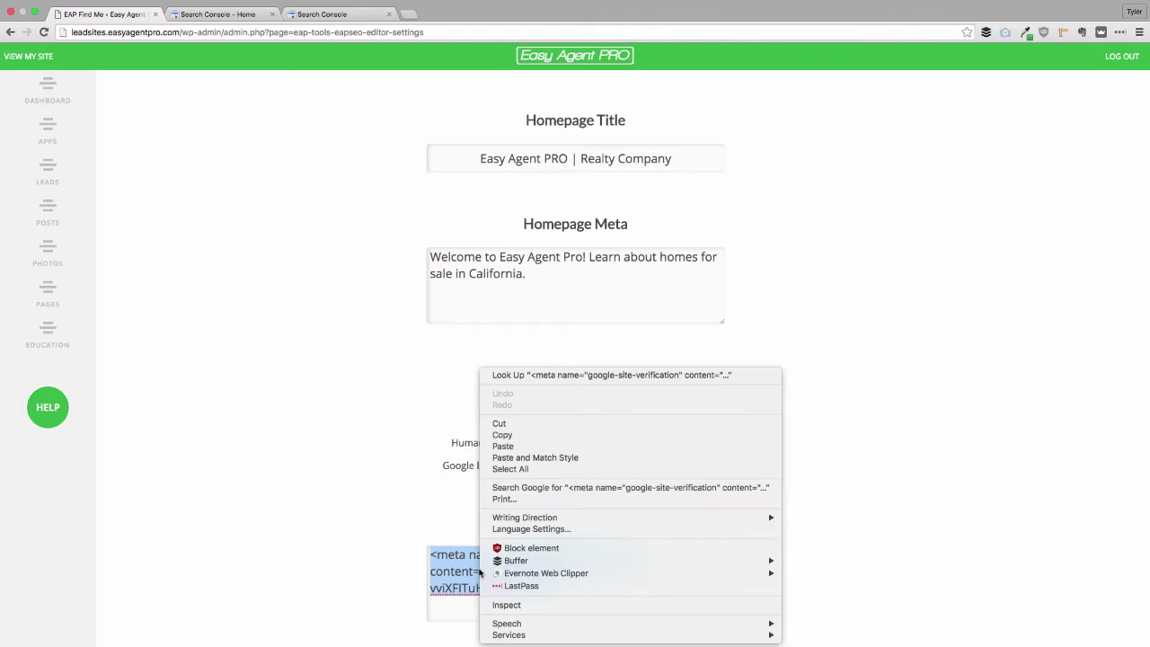
{"action": "left_click", "coordinate": [502, 445]}
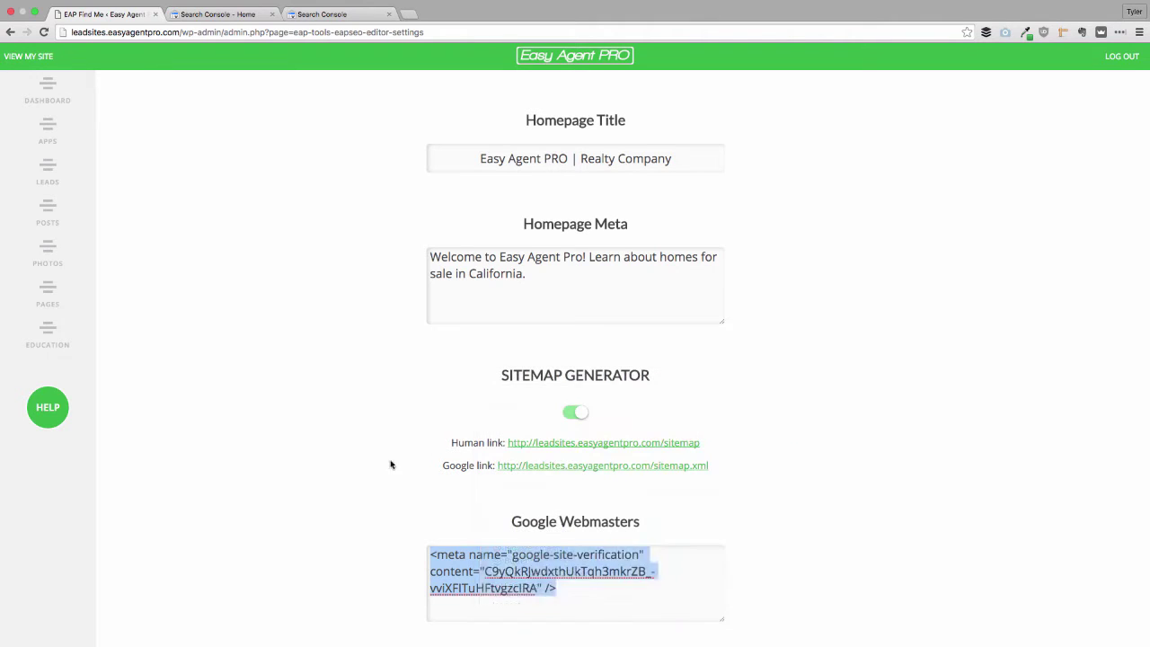
{"action": "scroll", "coordinate": [512, 580], "scroll_direction": "down", "scroll_amount": 2}
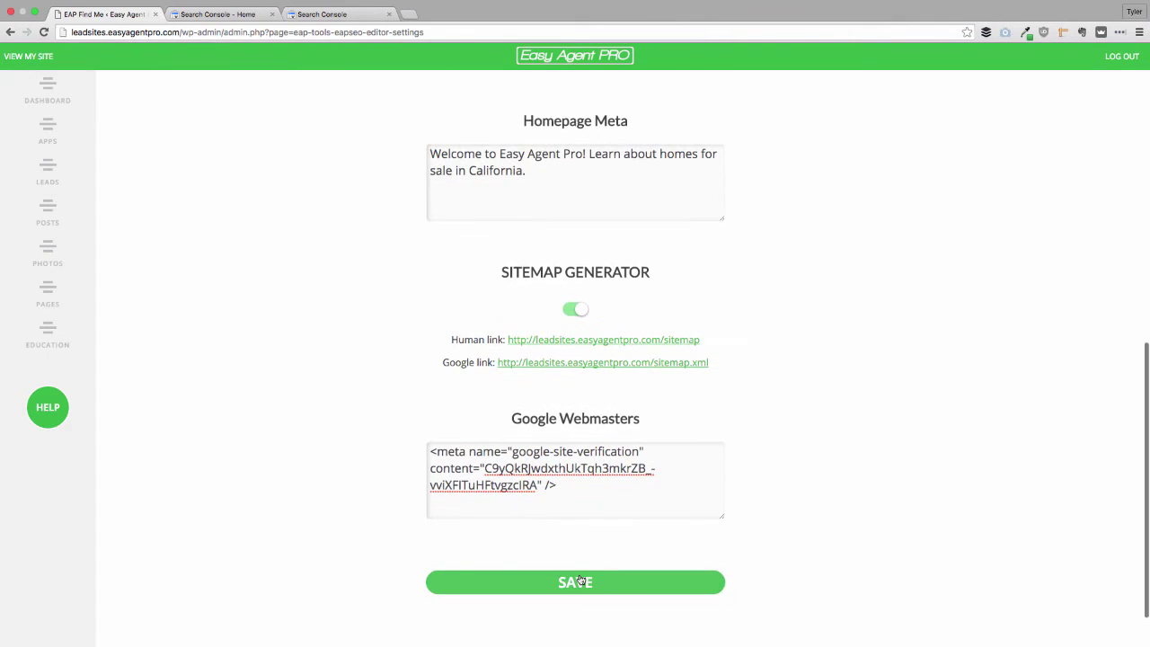
{"action": "left_click_drag", "start_coordinate": [430, 451], "coordinate": [570, 496]}
- Compare the Search Console meta tag and its example HTML against the tag saved in Easy Agent PRO
{"action": "left_click", "coordinate": [346, 16]}
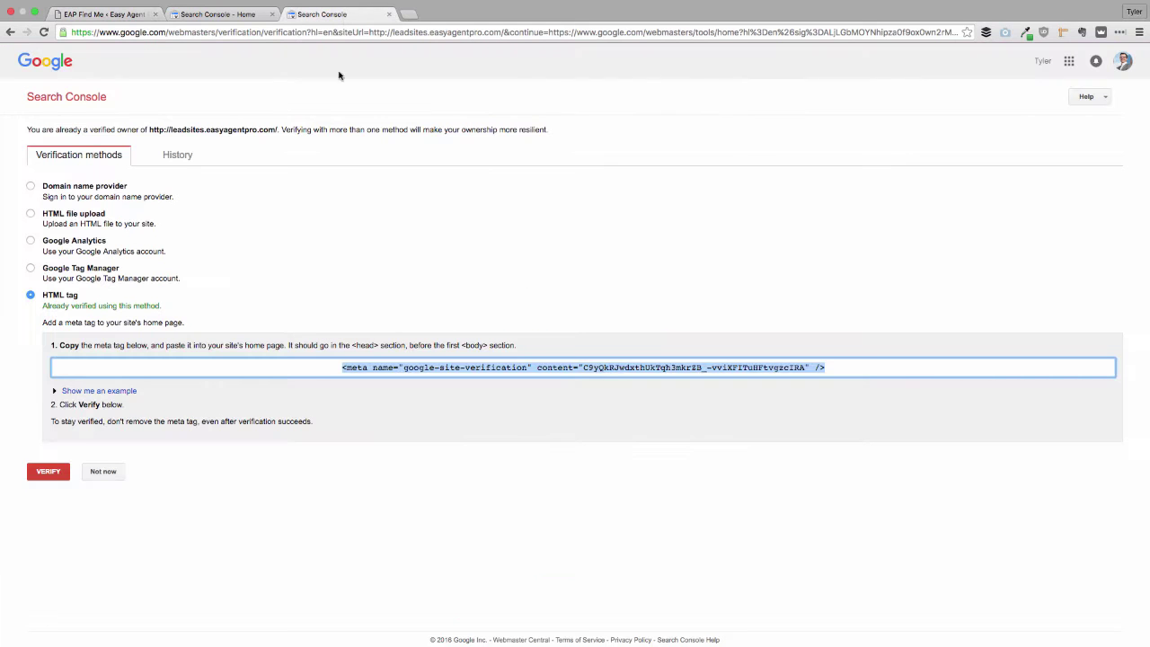
{"action": "left_click", "coordinate": [329, 252]}
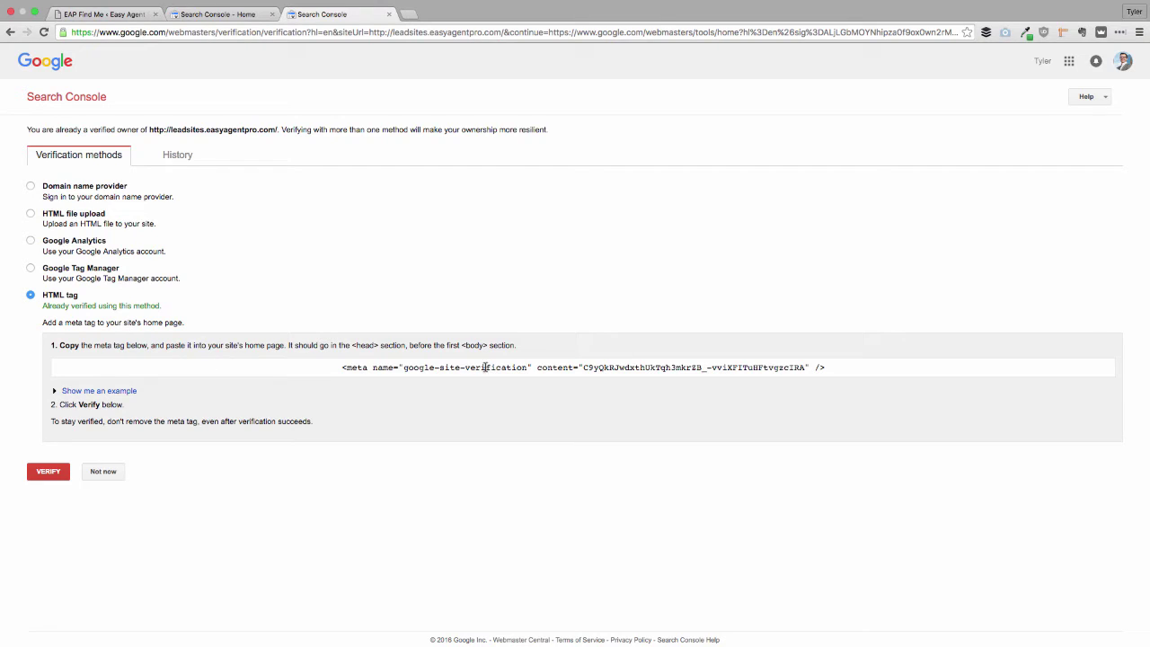
{"action": "left_click", "coordinate": [113, 15]}
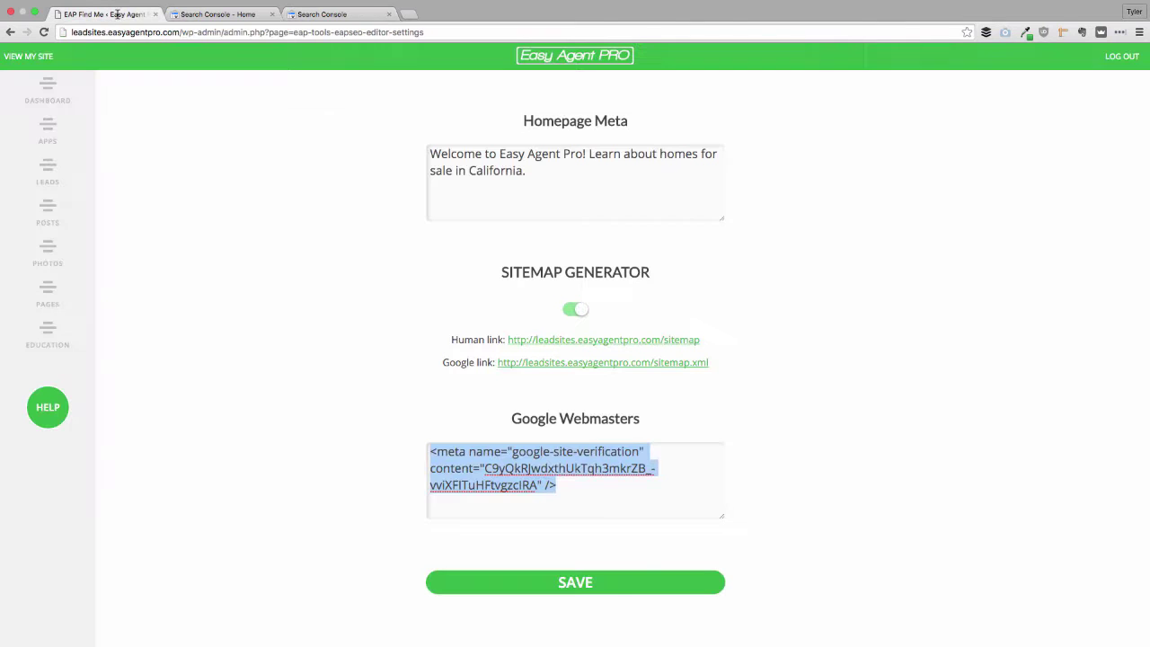
{"action": "left_click", "coordinate": [422, 428]}
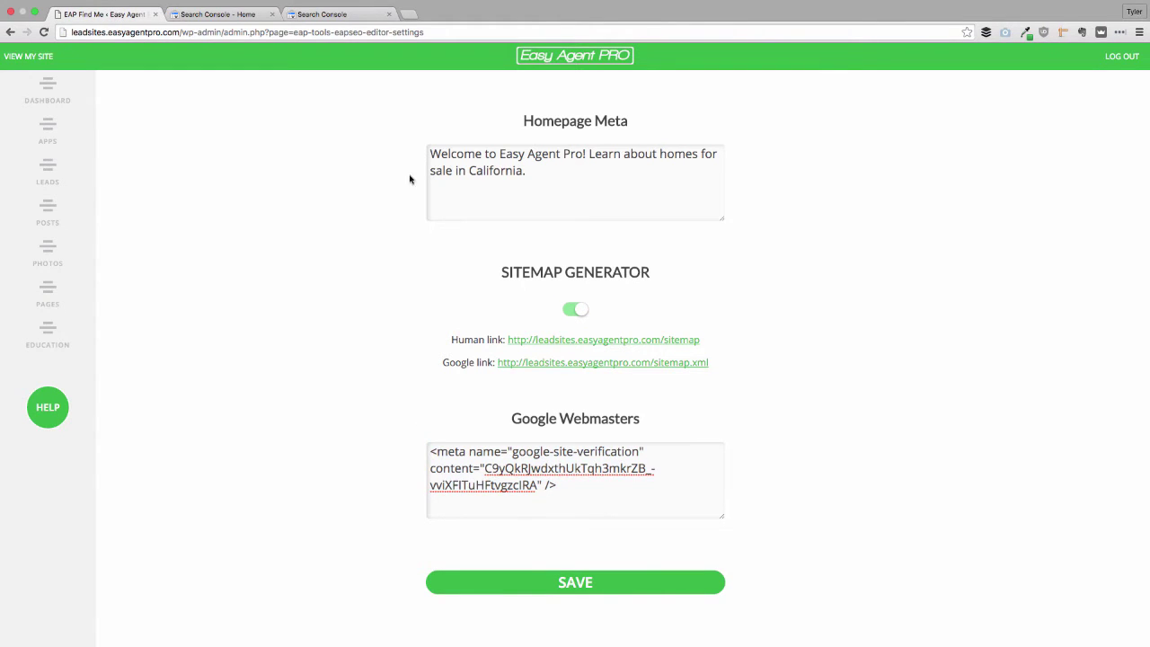
{"action": "left_click", "coordinate": [370, 15]}
{"action": "left_click", "coordinate": [69, 397]}
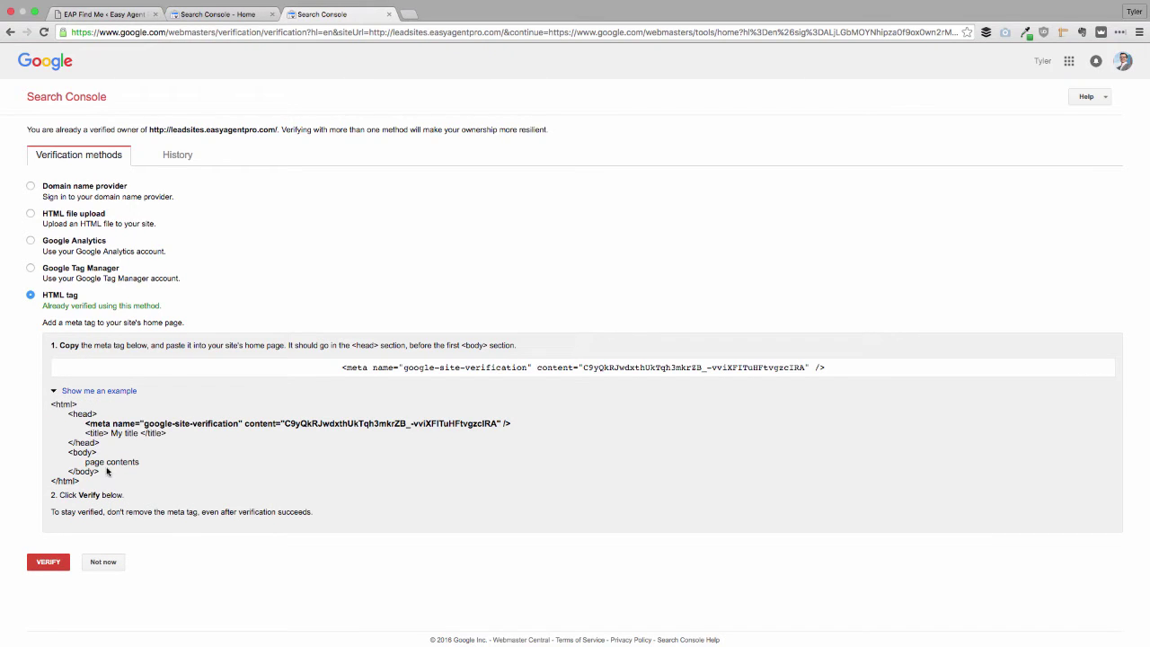
{"action": "left_click", "coordinate": [109, 15]}
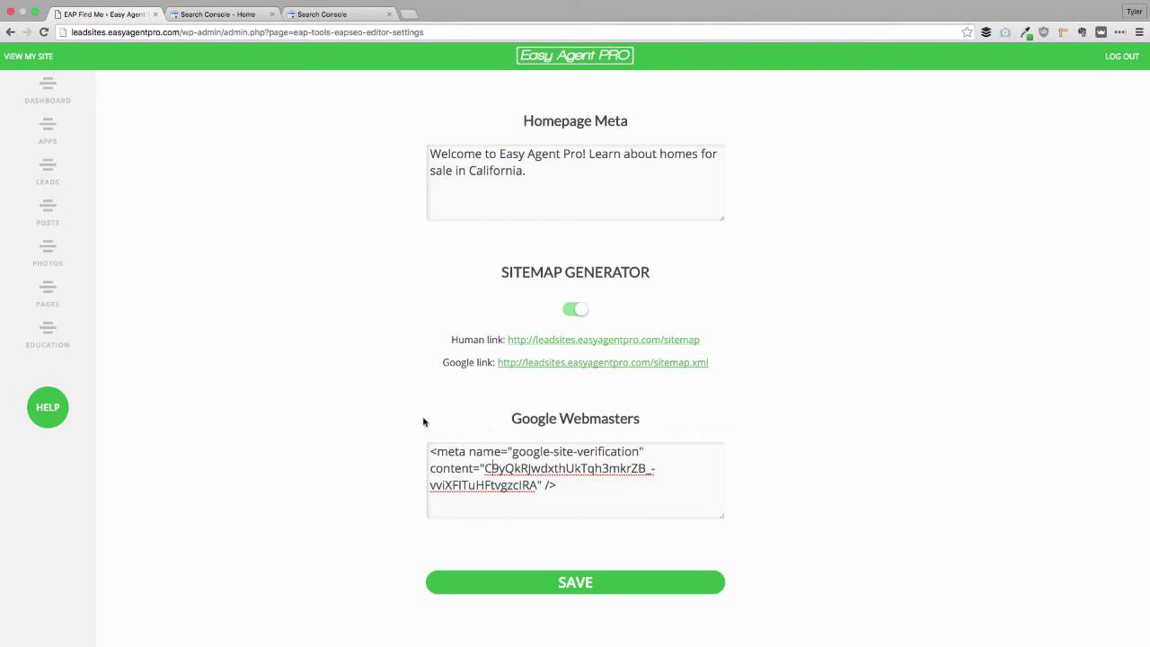
- Leave verification with Not now to reach the Search Console home listing the properties
{"action": "left_click", "coordinate": [324, 13]}
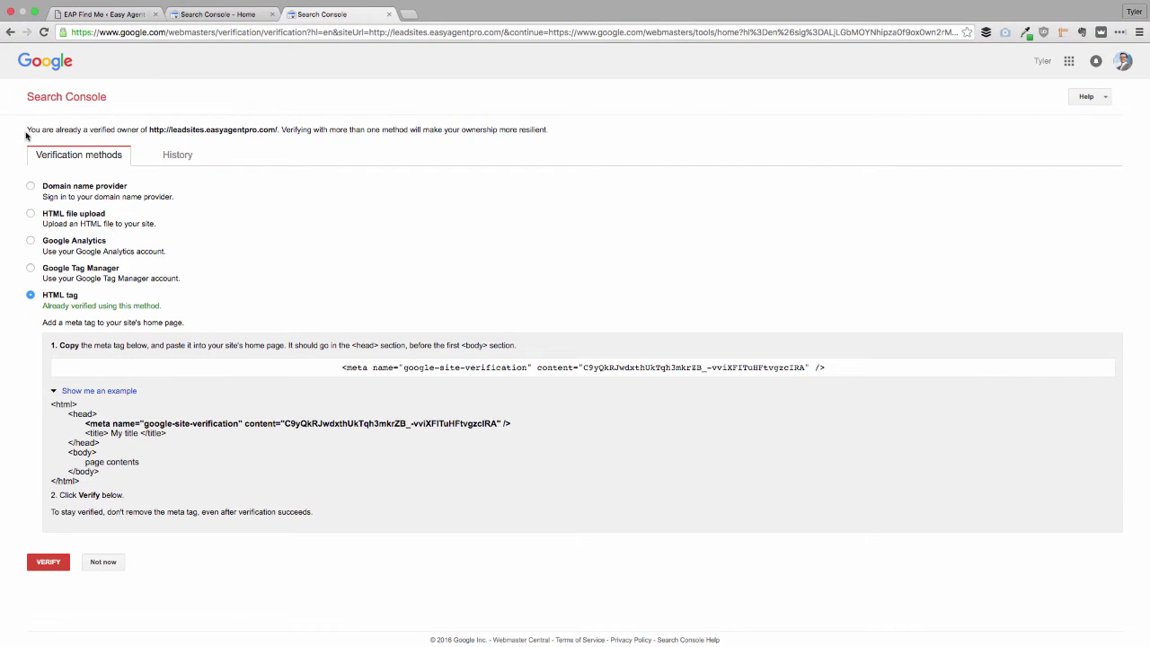
{"action": "left_click_drag", "start_coordinate": [26, 131], "coordinate": [187, 130]}
{"action": "left_click", "coordinate": [187, 129]}
{"action": "left_click", "coordinate": [104, 562]}
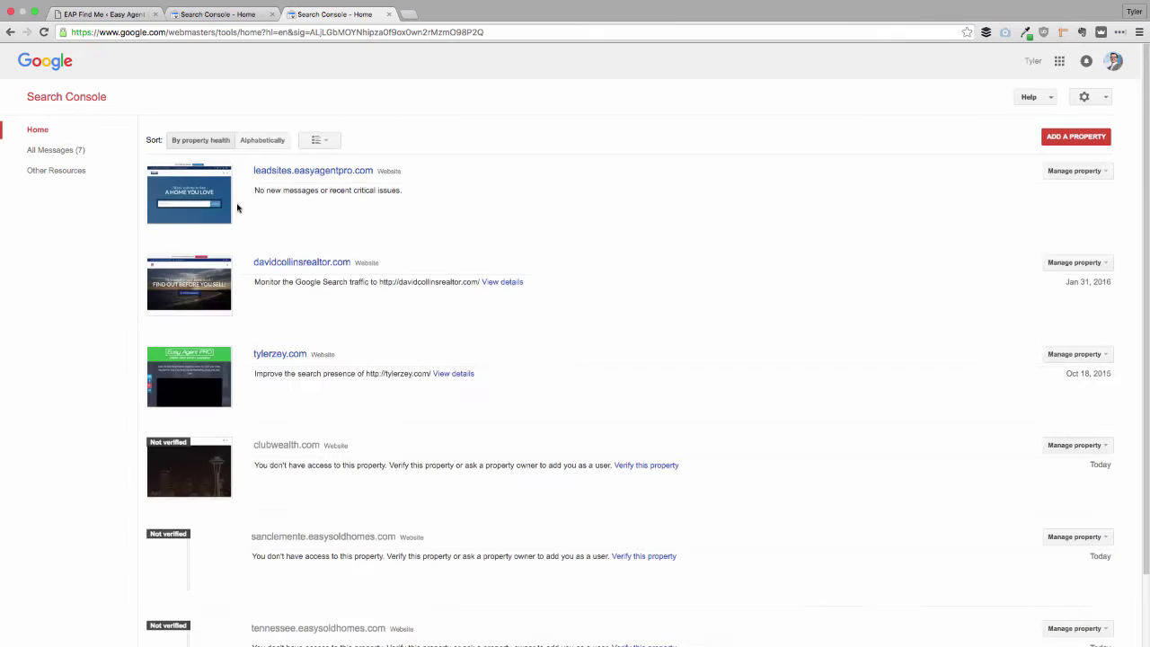
- Open the leadsites.easyagentpro.com dashboard and highlight its 31 Total Clicks figure
{"action": "left_click", "coordinate": [282, 176]}
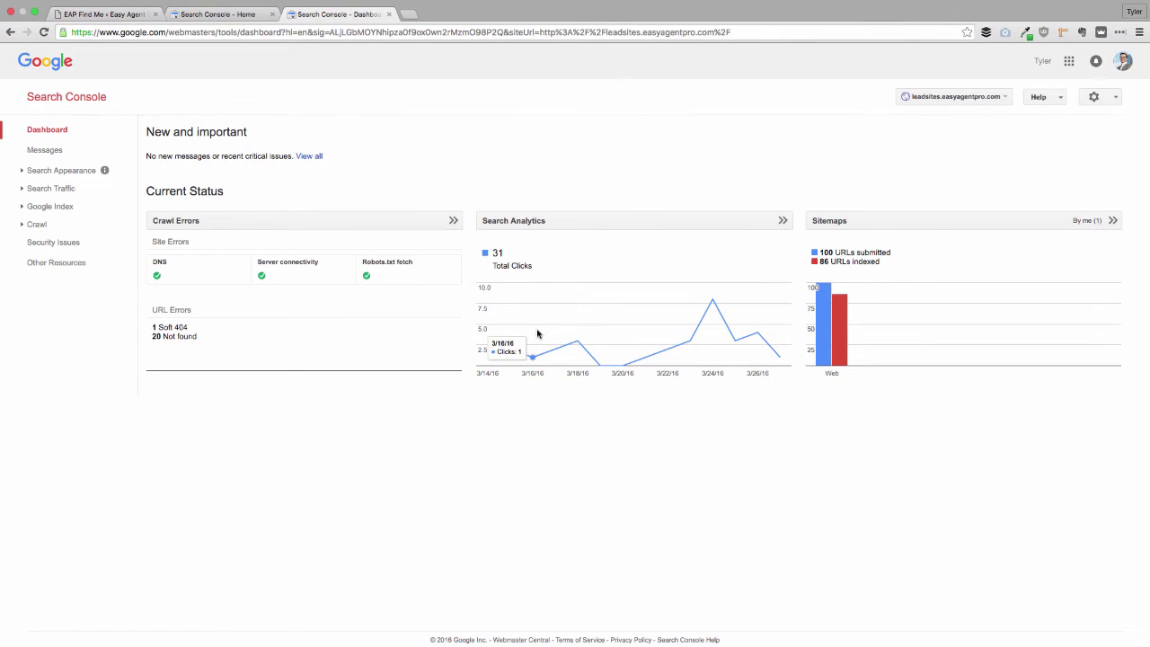
{"action": "triple_click", "coordinate": [501, 265]}
{"action": "left_click_drag", "start_coordinate": [501, 265], "coordinate": [496, 253]}
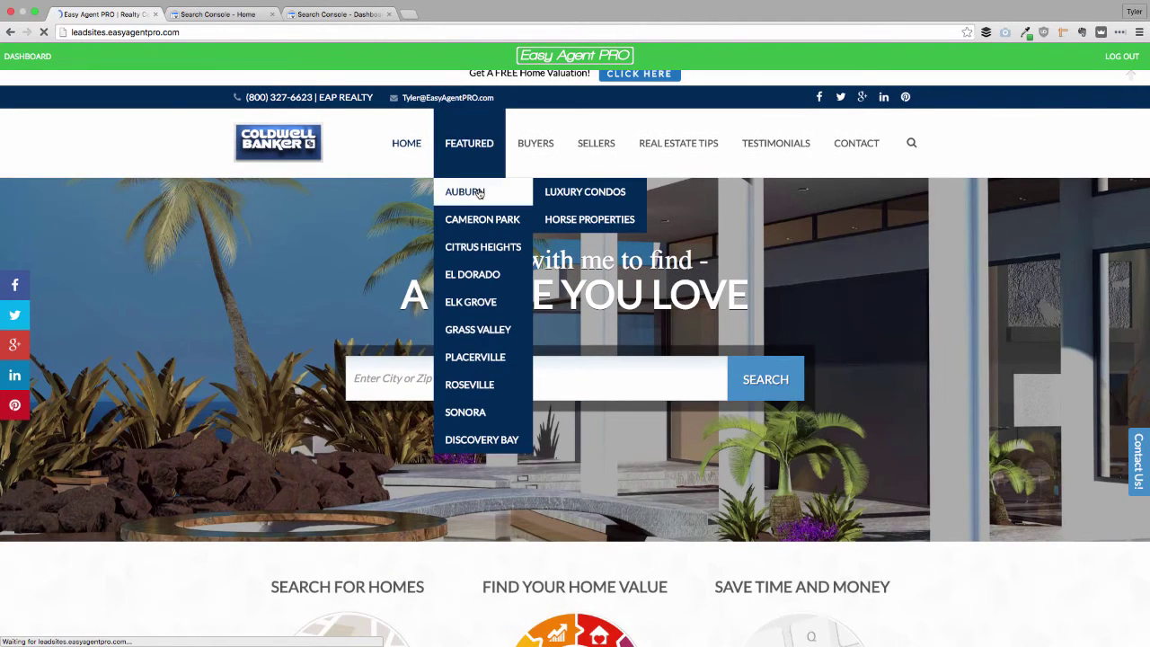
- Scroll through the Auburn Homes For Sale page, noting the pending account notice, then return to the dashboard
{"action": "left_click", "coordinate": [358, 14]}
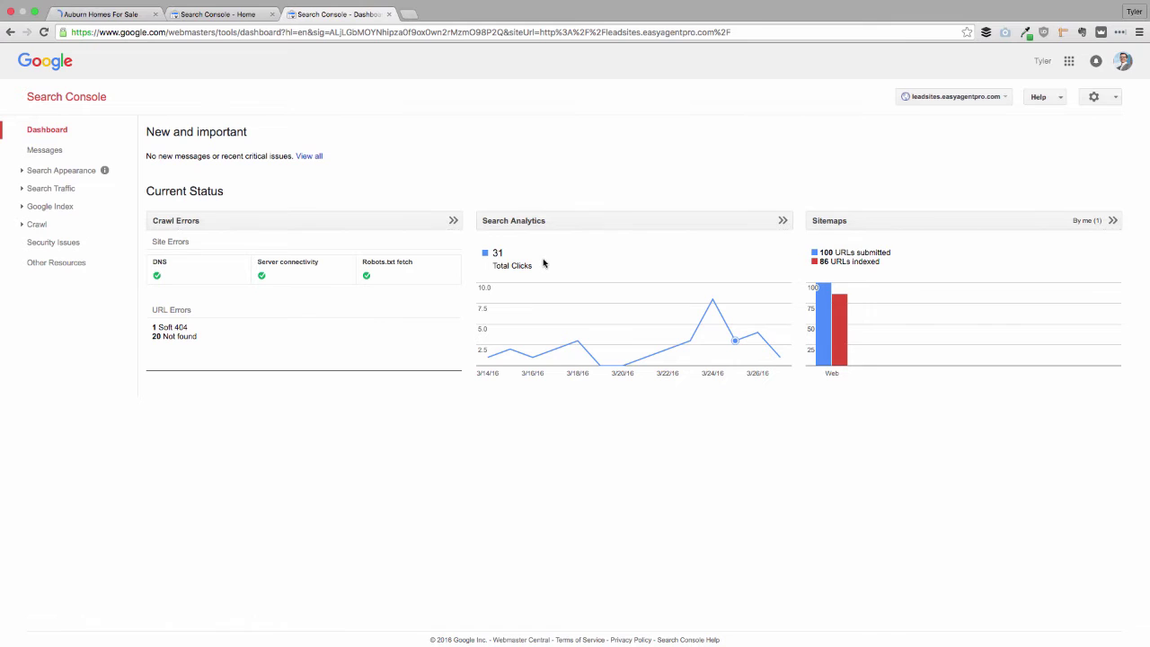
{"action": "left_click", "coordinate": [127, 16]}
{"action": "scroll", "coordinate": [508, 219], "scroll_direction": "down", "scroll_amount": 5}
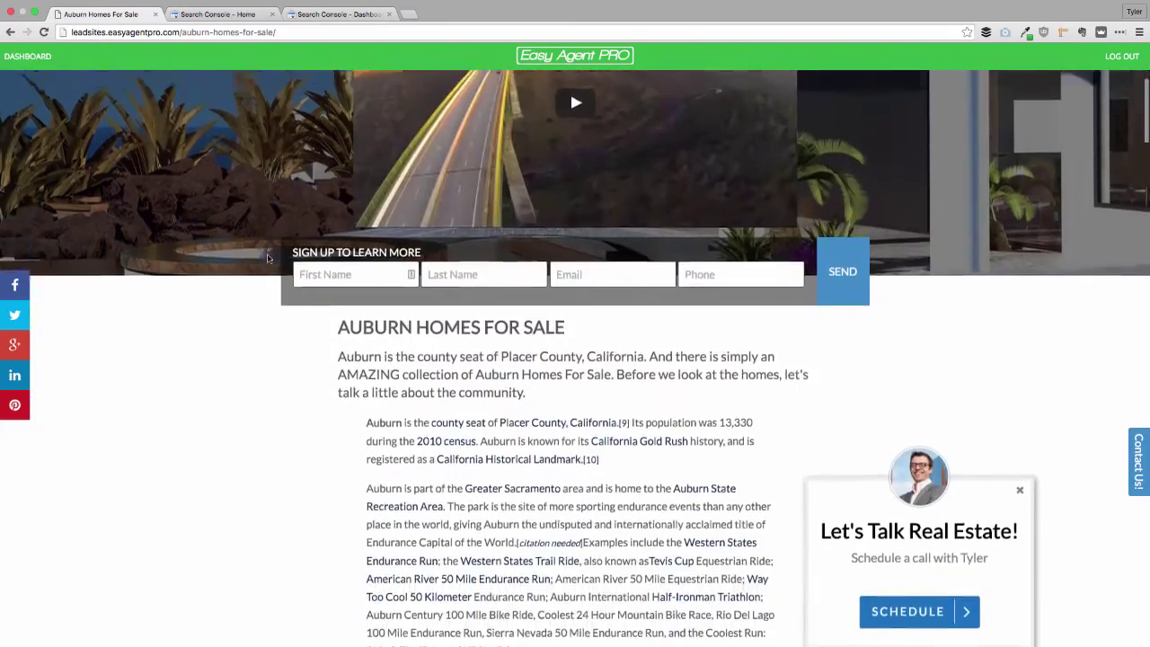
{"action": "scroll", "coordinate": [507, 218], "scroll_direction": "up", "scroll_amount": 3}
{"action": "scroll", "coordinate": [510, 221], "scroll_direction": "down", "scroll_amount": 15}
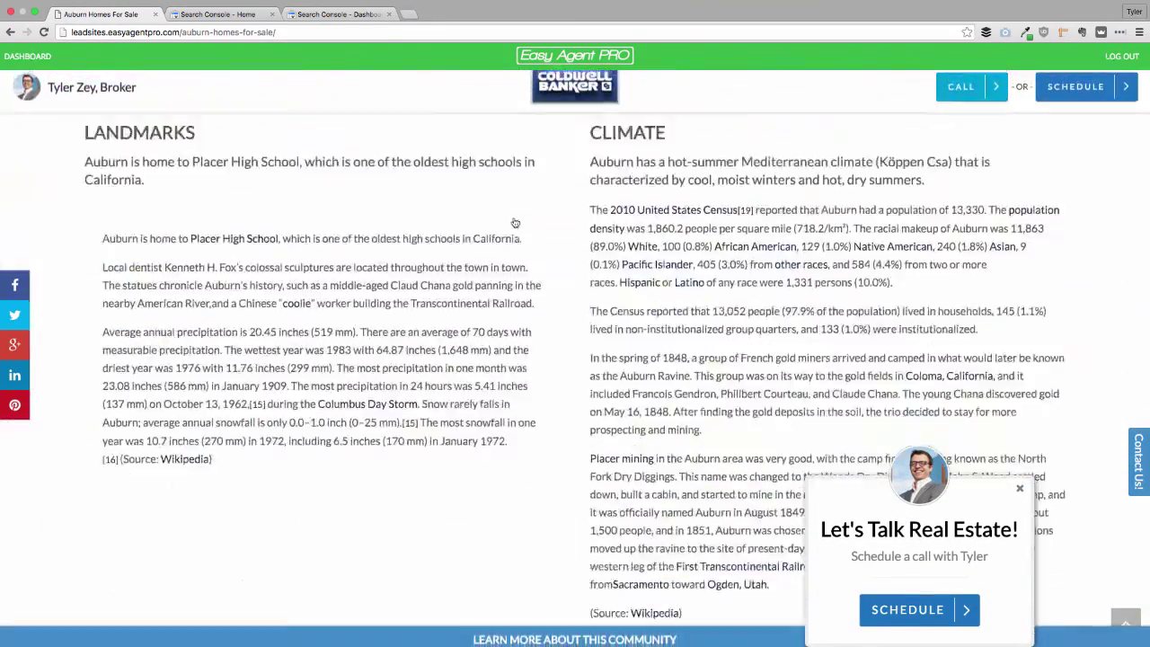
{"action": "scroll", "coordinate": [515, 222], "scroll_direction": "down", "scroll_amount": 5}
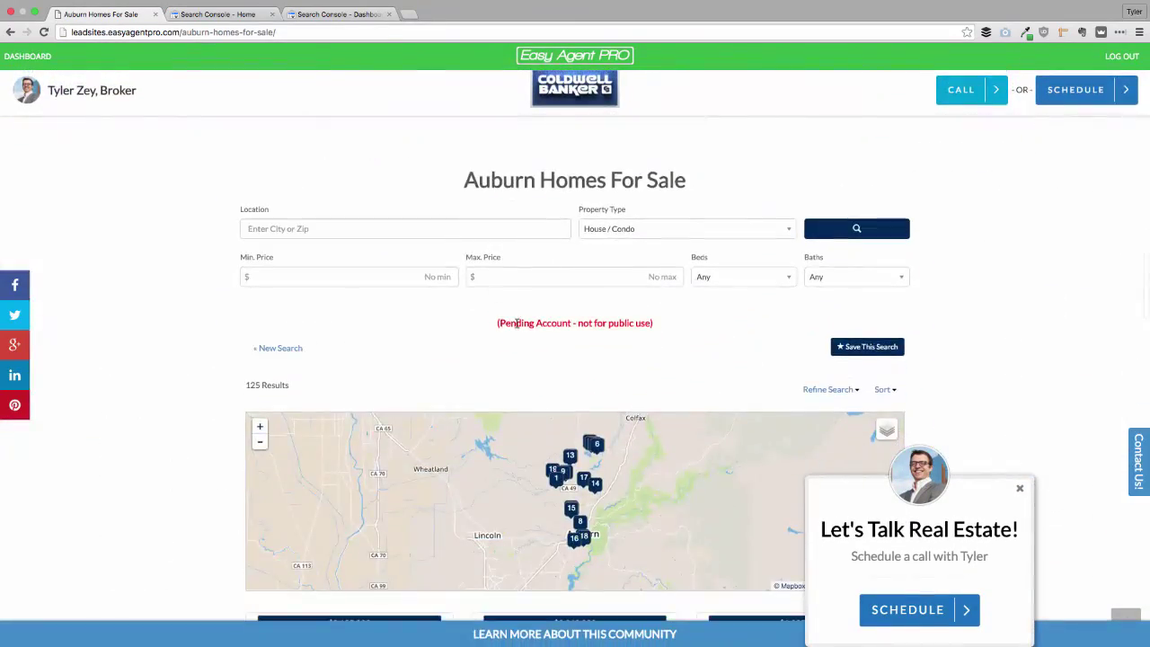
{"action": "triple_click", "coordinate": [517, 323]}
{"action": "left_click", "coordinate": [517, 323]}
{"action": "scroll", "coordinate": [517, 324], "scroll_direction": "down", "scroll_amount": 8}
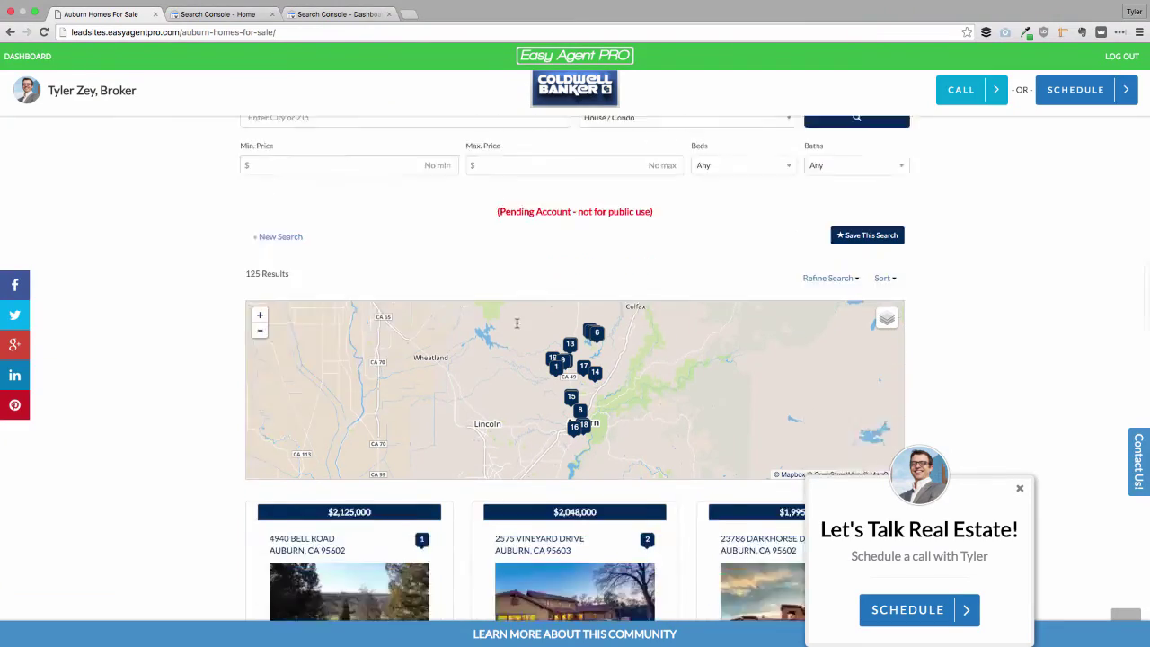
{"action": "scroll", "coordinate": [517, 323], "scroll_direction": "up", "scroll_amount": 20}
{"action": "scroll", "coordinate": [569, 400], "scroll_direction": "up", "scroll_amount": 5}
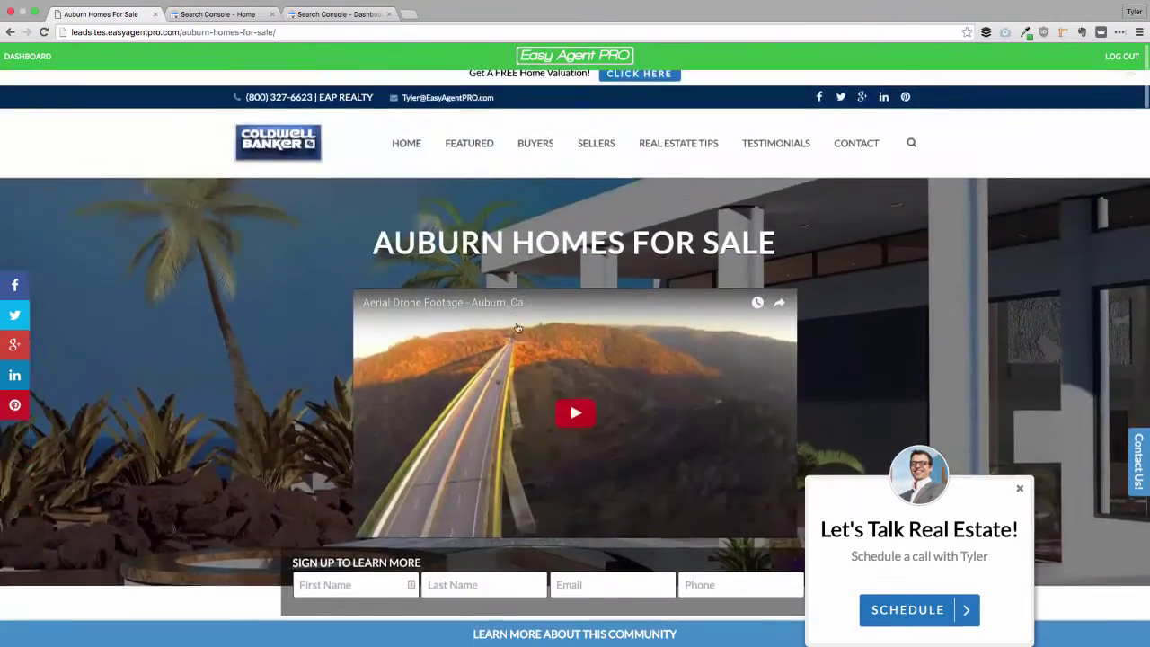
{"action": "left_click", "coordinate": [361, 15]}
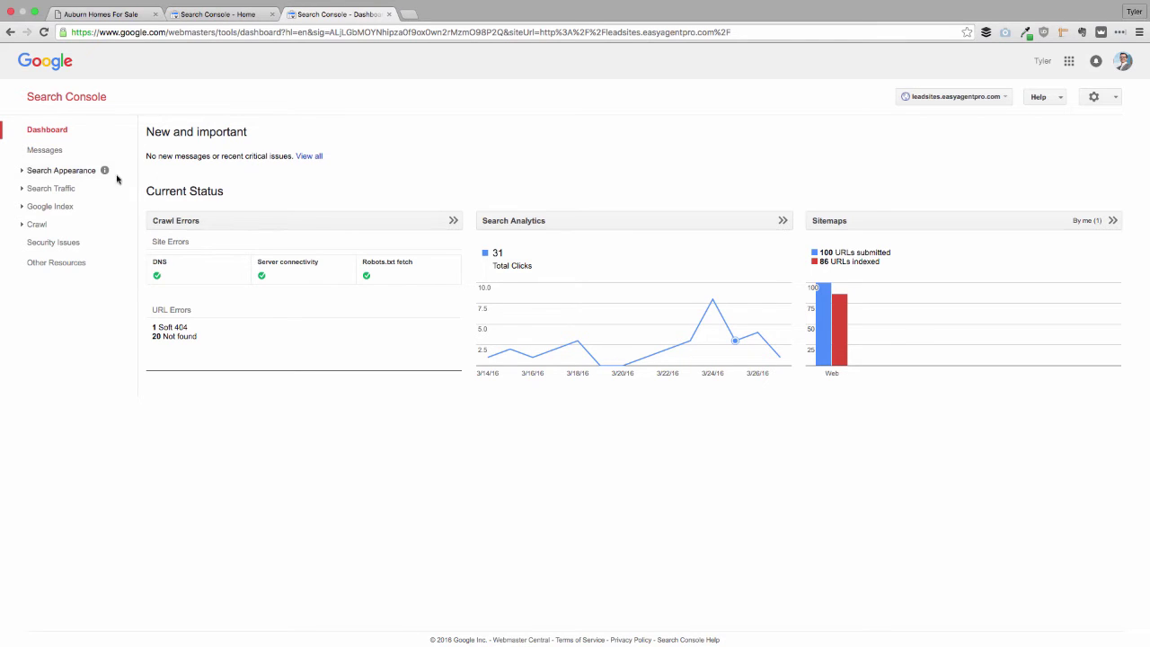
- Check the Crawl > Sitemaps report (sitemap.xml, 100 submitted, 86 indexed), then go to the Find Me settings
{"action": "left_click", "coordinate": [37, 227]}
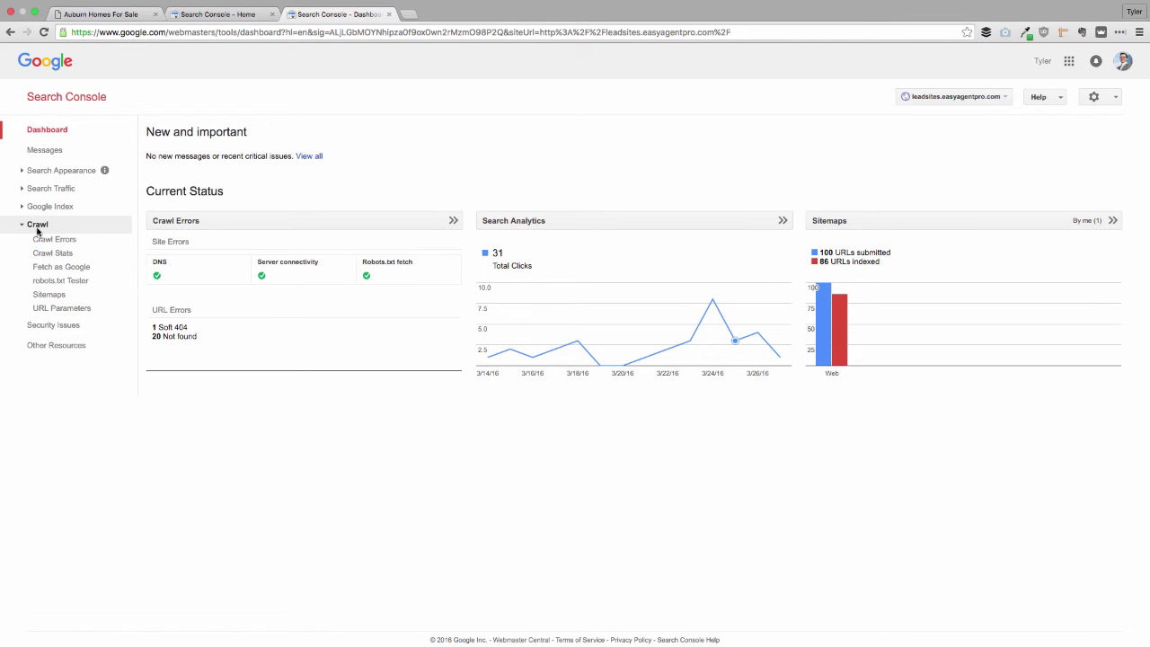
{"action": "left_click", "coordinate": [49, 295]}
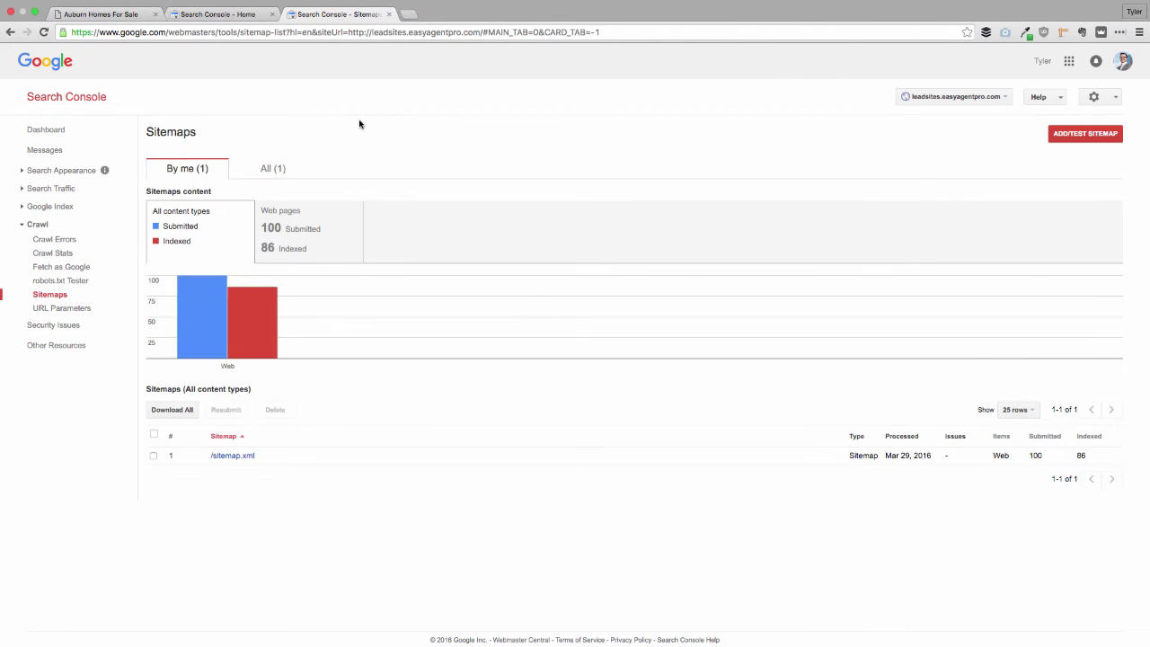
{"action": "left_click", "coordinate": [117, 16]}
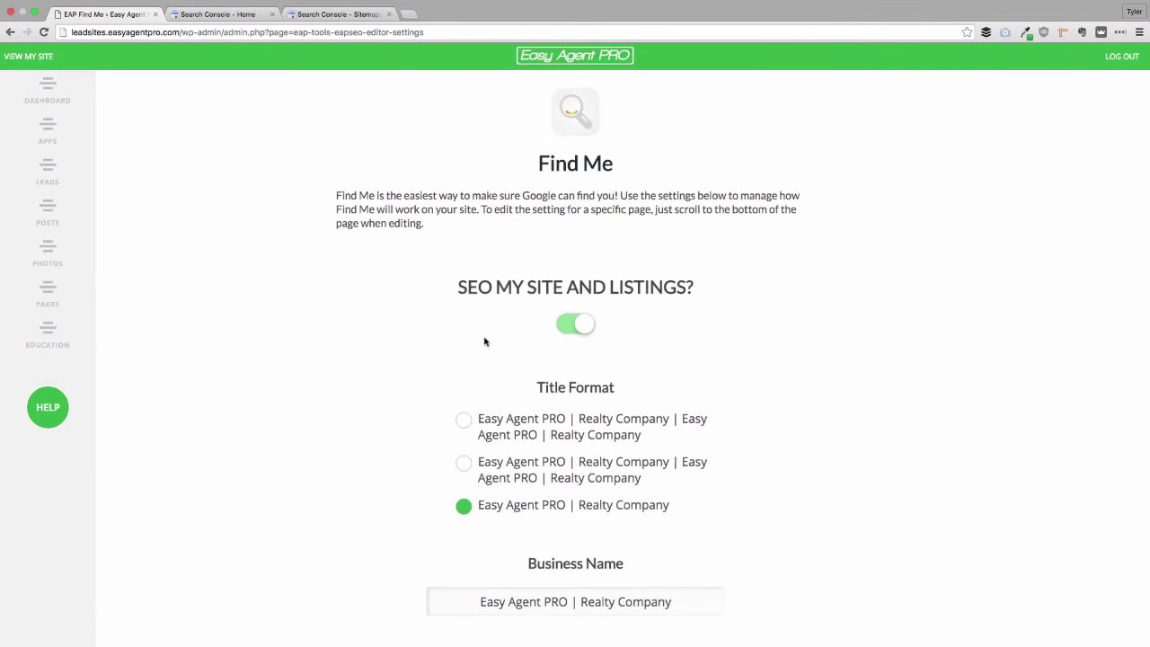
- Copy the sitemap.xml Google link from Sitemap Generator and reload Search Console's Sitemaps report
{"action": "scroll", "coordinate": [484, 342], "scroll_direction": "down", "scroll_amount": 6}
{"action": "scroll", "coordinate": [485, 342], "scroll_direction": "down", "scroll_amount": 2}
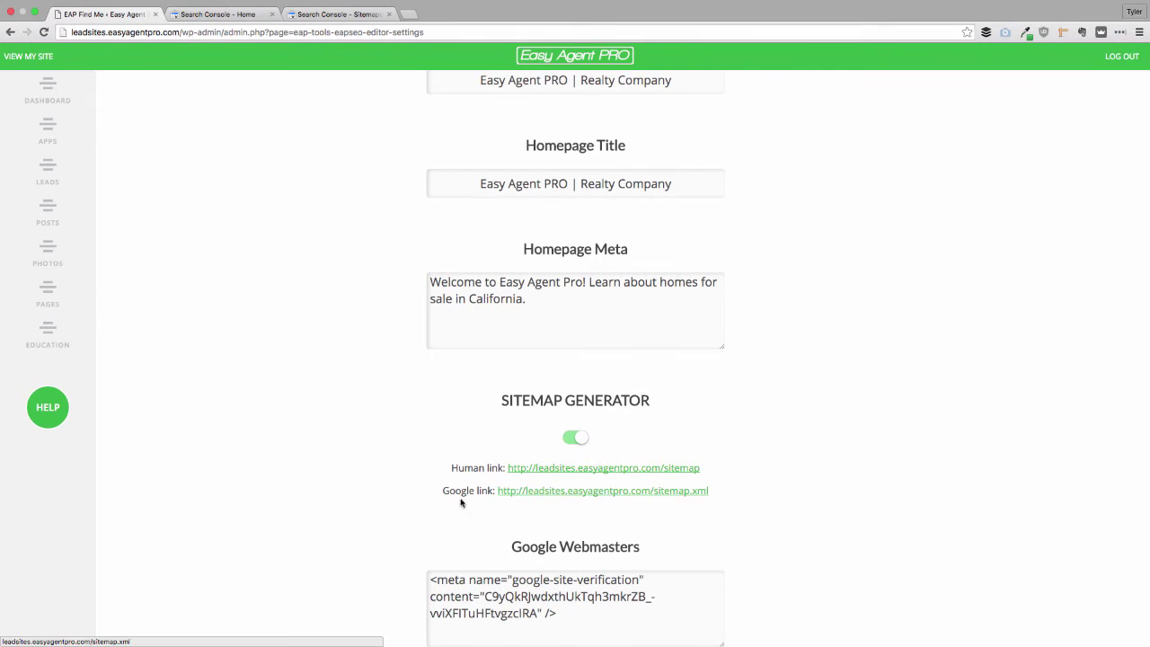
{"action": "left_click_drag", "start_coordinate": [449, 491], "coordinate": [656, 499]}
{"action": "left_click", "coordinate": [729, 495]}
{"action": "right_click", "coordinate": [672, 493]}
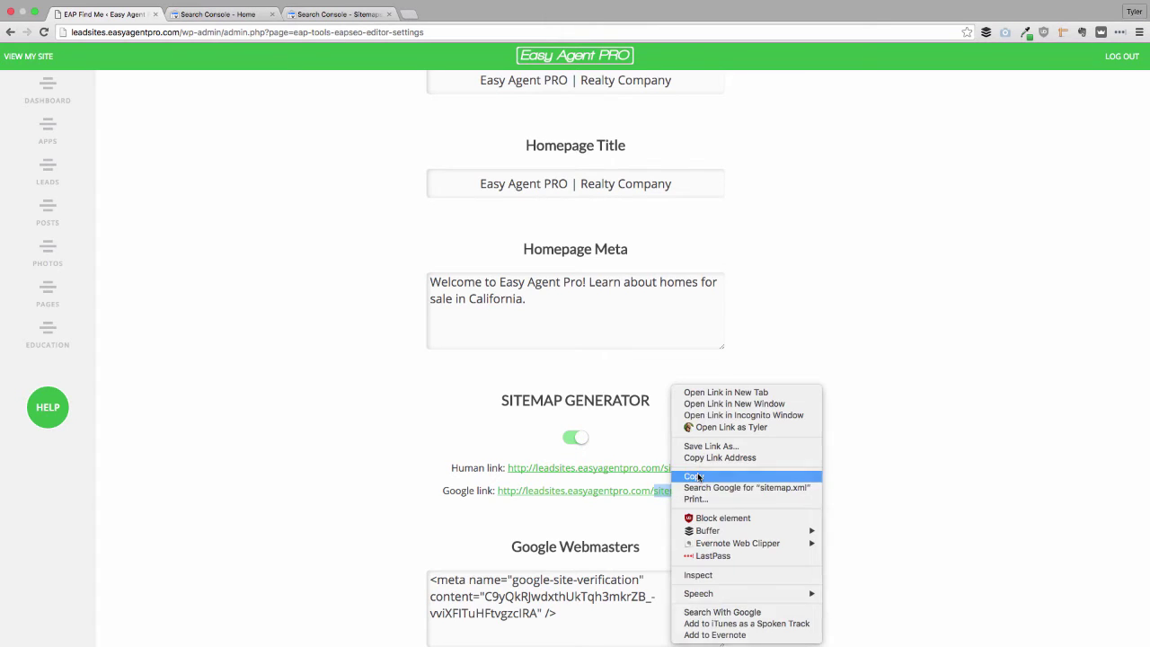
{"action": "left_click", "coordinate": [699, 477]}
{"action": "left_click", "coordinate": [350, 14]}
{"action": "left_click", "coordinate": [52, 295]}
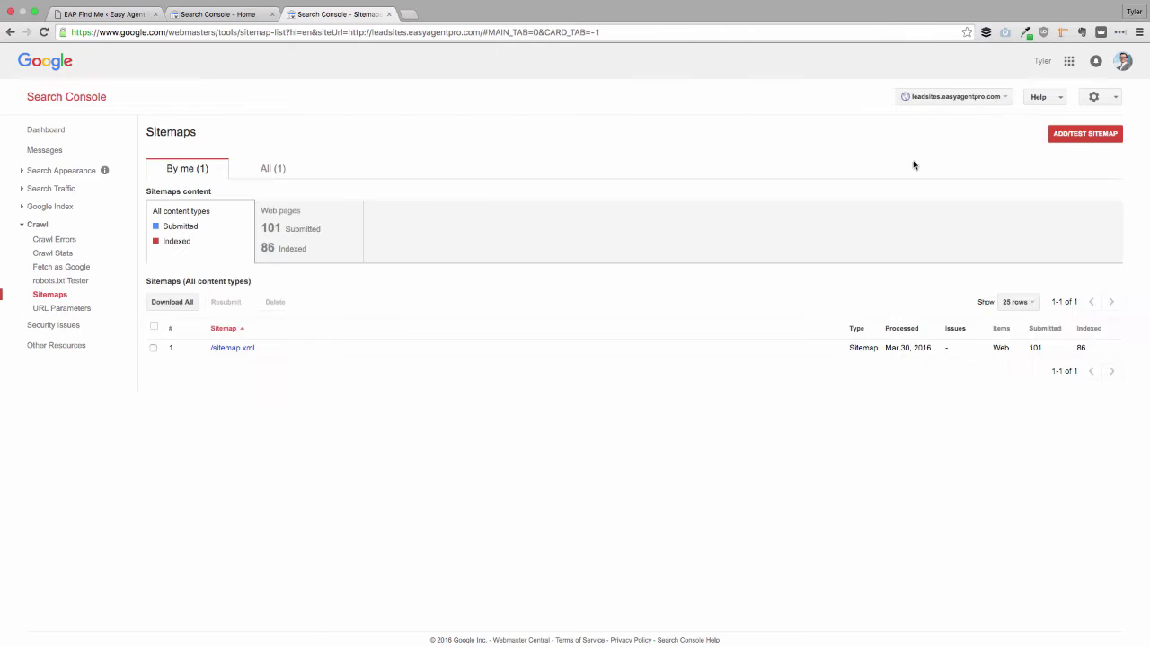
- Add and submit sitemap.xml as a new sitemap, then refresh to show 101 submitted, 86 indexed
{"action": "left_click", "coordinate": [1085, 133]}
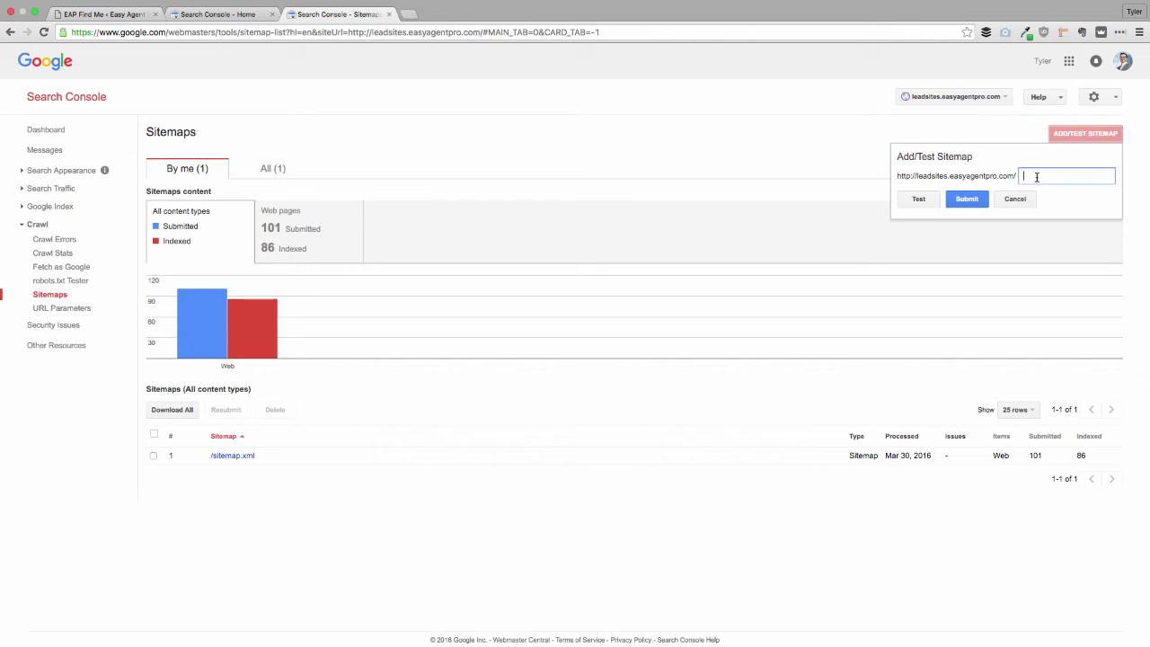
{"action": "right_click", "coordinate": [1036, 177]}
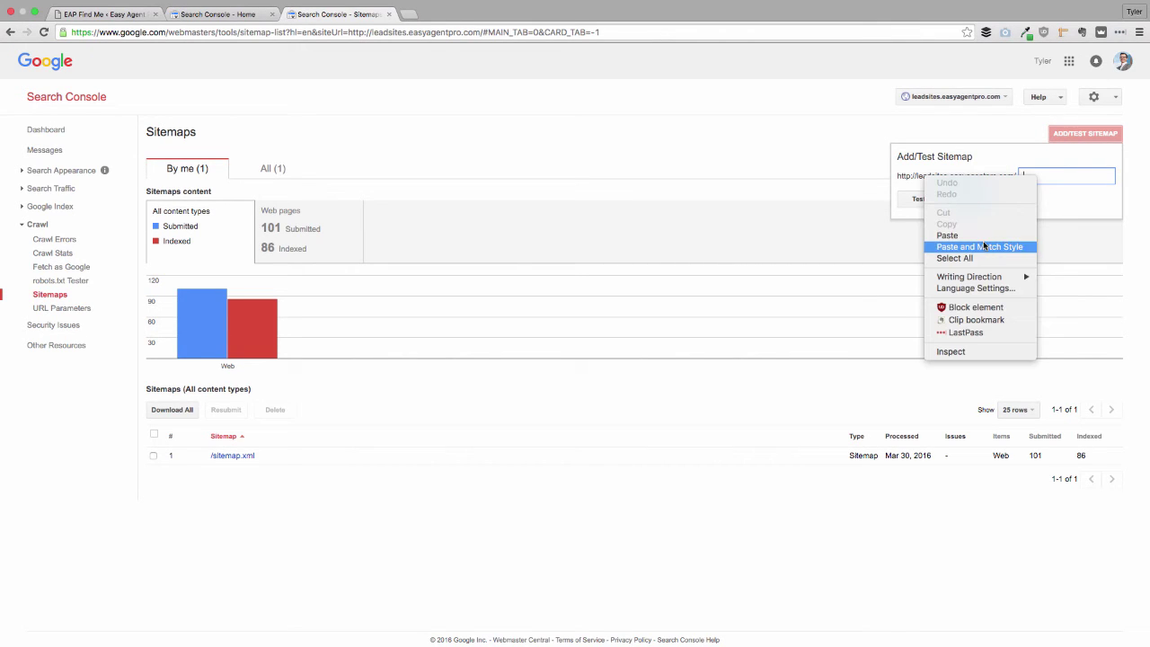
{"action": "left_click", "coordinate": [983, 240]}
{"action": "left_click", "coordinate": [960, 200]}
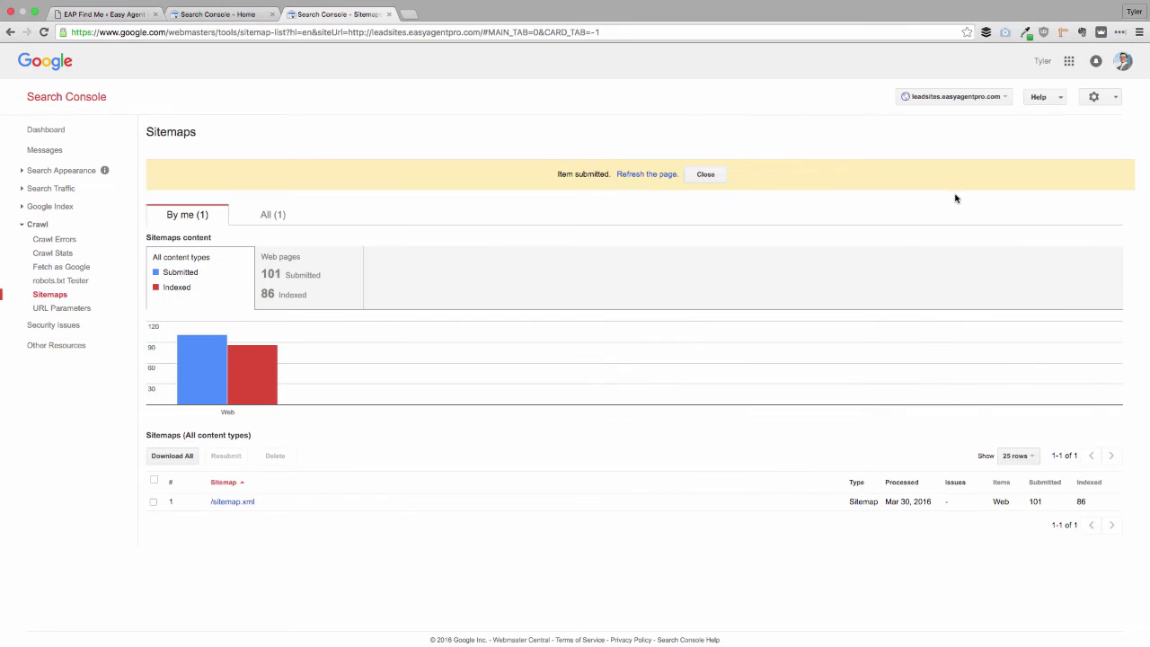
{"action": "left_click", "coordinate": [626, 175]}
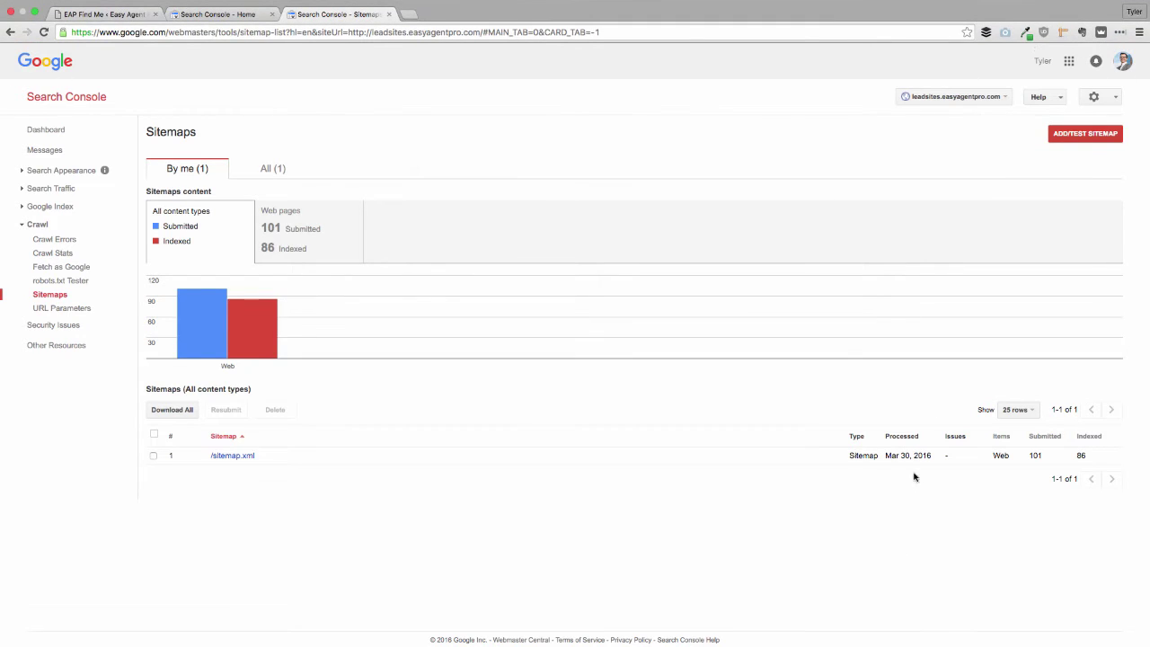
{"action": "mouse_move", "coordinate": [210, 336]}
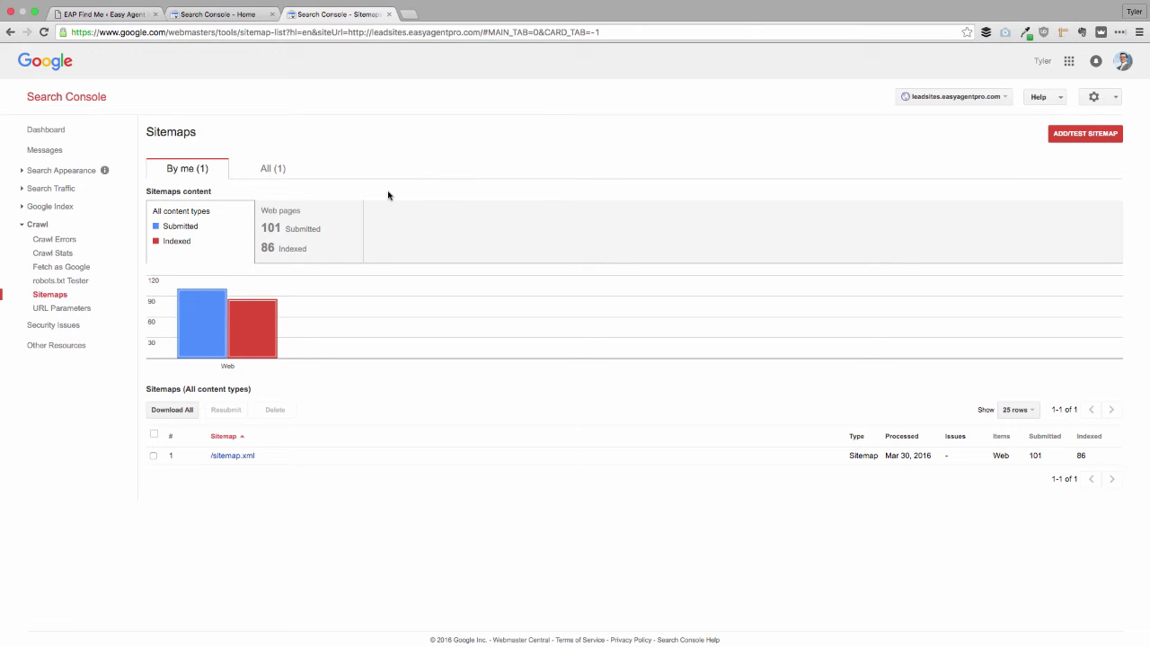
- Open the human-readable sitemap and sitemap.xml from the Find Me settings in new tabs
{"action": "left_click", "coordinate": [133, 16]}
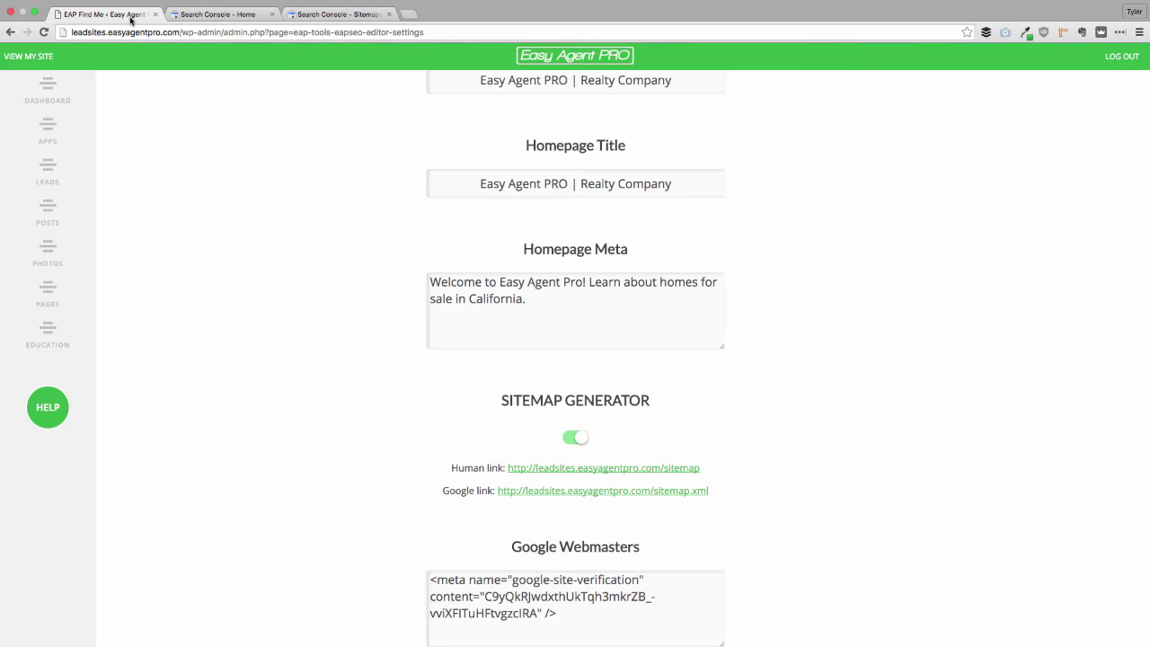
{"action": "left_click", "coordinate": [580, 470], "text": "super"}
{"action": "left_click", "coordinate": [583, 491], "text": "super"}
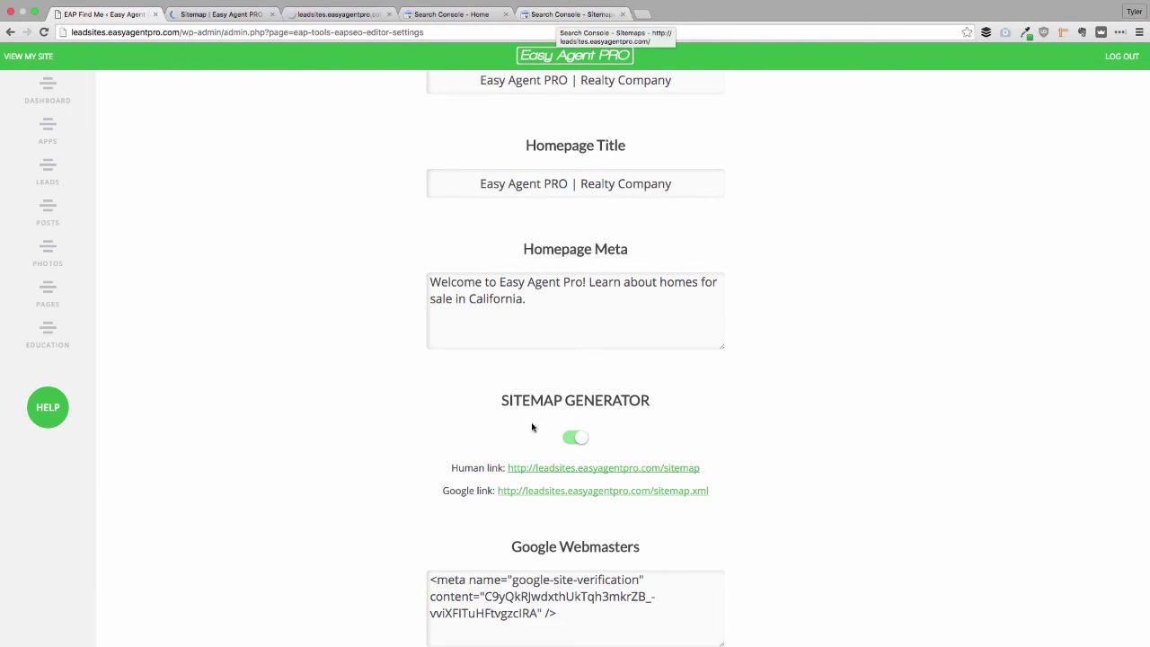
{"action": "left_click", "coordinate": [242, 14]}
{"action": "scroll", "coordinate": [330, 328], "scroll_direction": "down", "scroll_amount": 10}
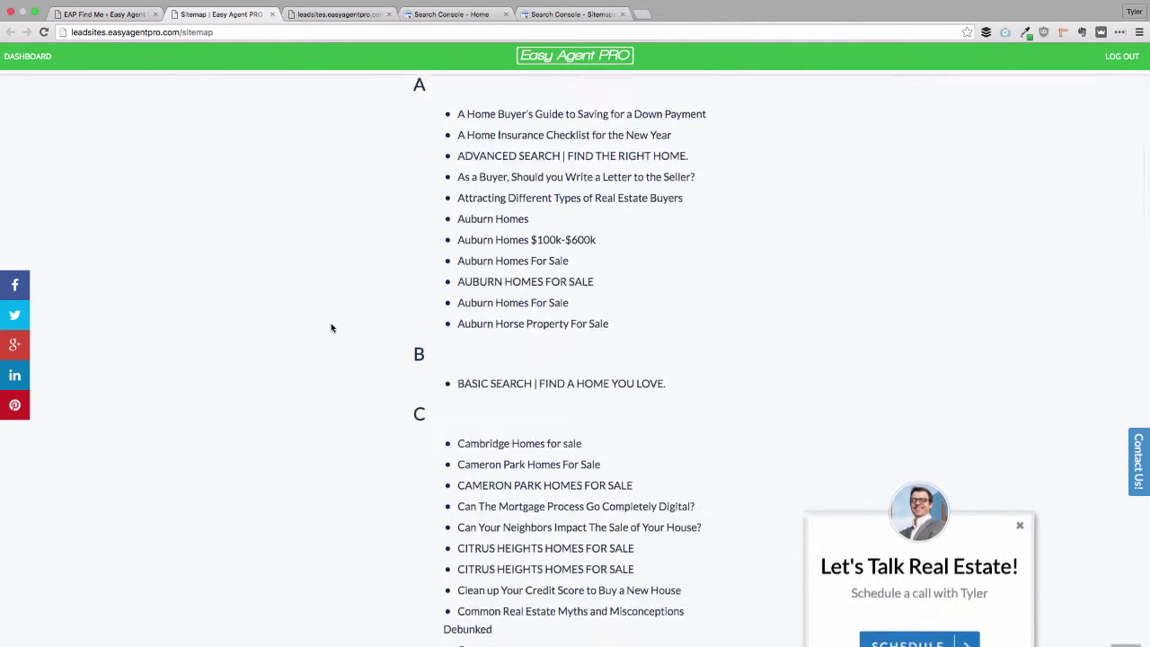
{"action": "scroll", "coordinate": [325, 297], "scroll_direction": "up", "scroll_amount": 5}
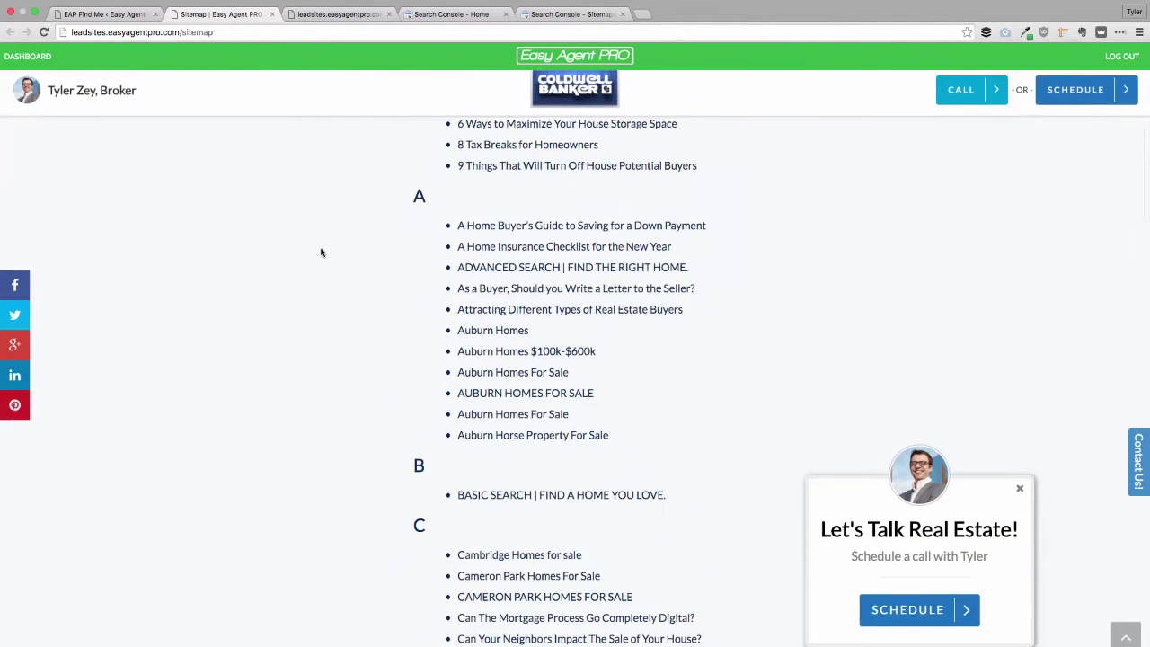
- Compare the raw sitemap.xml tree with the alphabetical human-readable sitemap page
{"action": "left_click", "coordinate": [322, 11]}
{"action": "scroll", "coordinate": [309, 259], "scroll_direction": "down", "scroll_amount": 5}
{"action": "scroll", "coordinate": [308, 260], "scroll_direction": "up", "scroll_amount": 5}
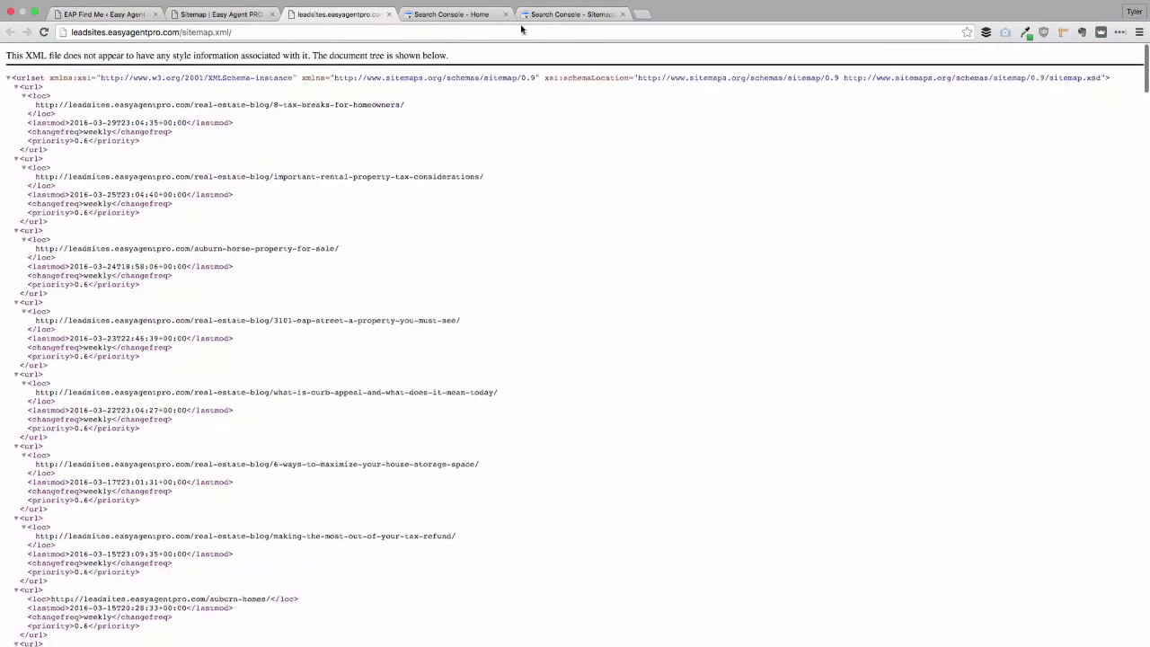
{"action": "left_click", "coordinate": [539, 15]}
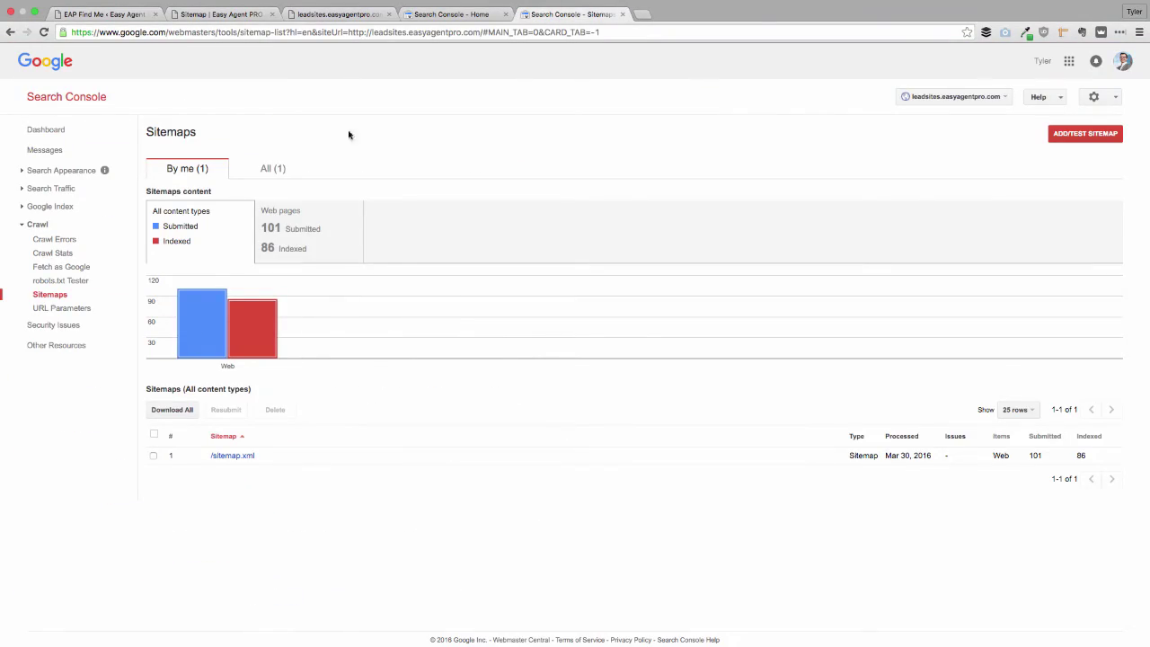
{"action": "left_click", "coordinate": [243, 13]}
{"action": "scroll", "coordinate": [274, 286], "scroll_direction": "down", "scroll_amount": 1}
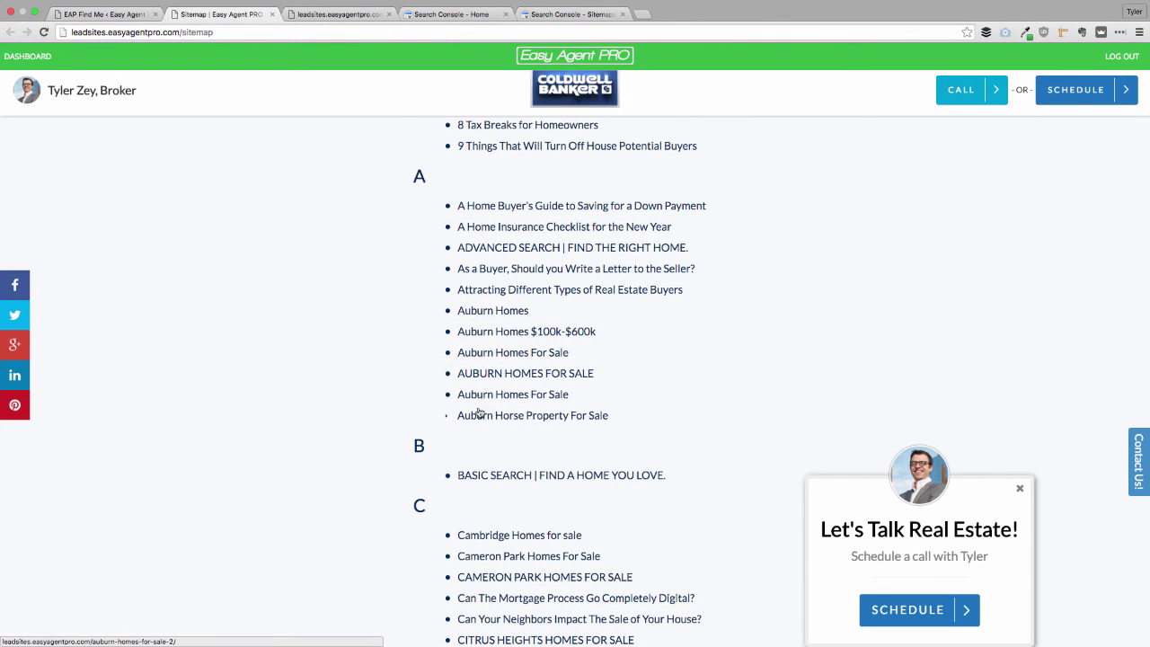
- Open Auburn Homes For Sale from the sitemap and scroll its listings, highlighting one listing's address
{"action": "left_click", "coordinate": [479, 357]}
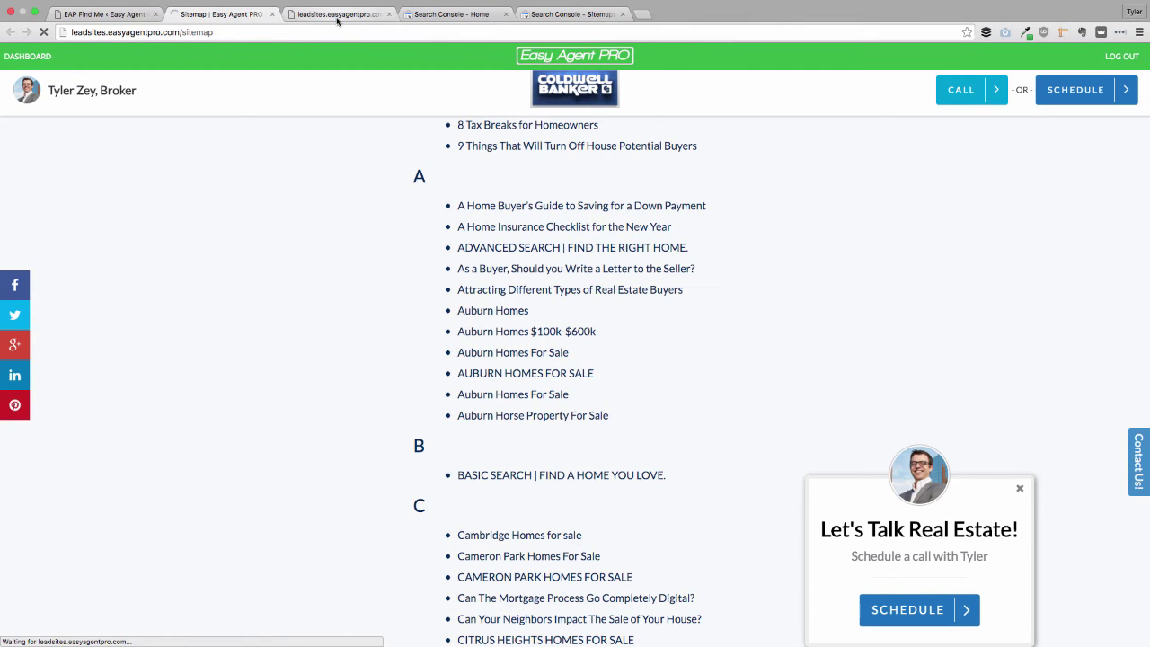
{"action": "left_click", "coordinate": [539, 20]}
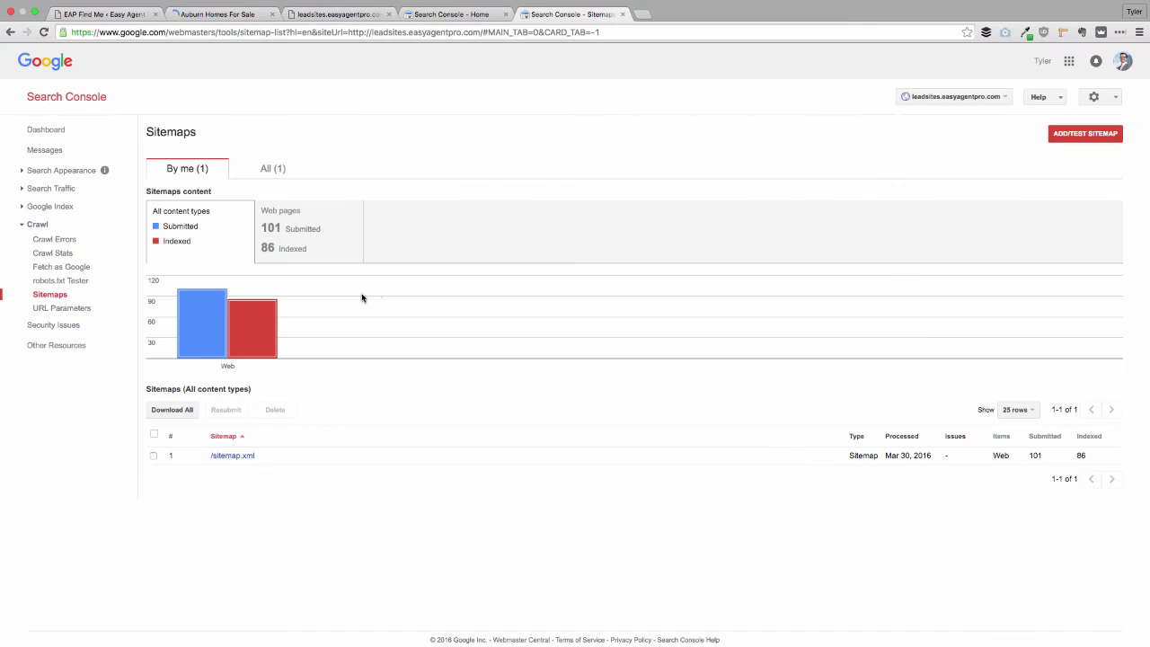
{"action": "left_click", "coordinate": [216, 16]}
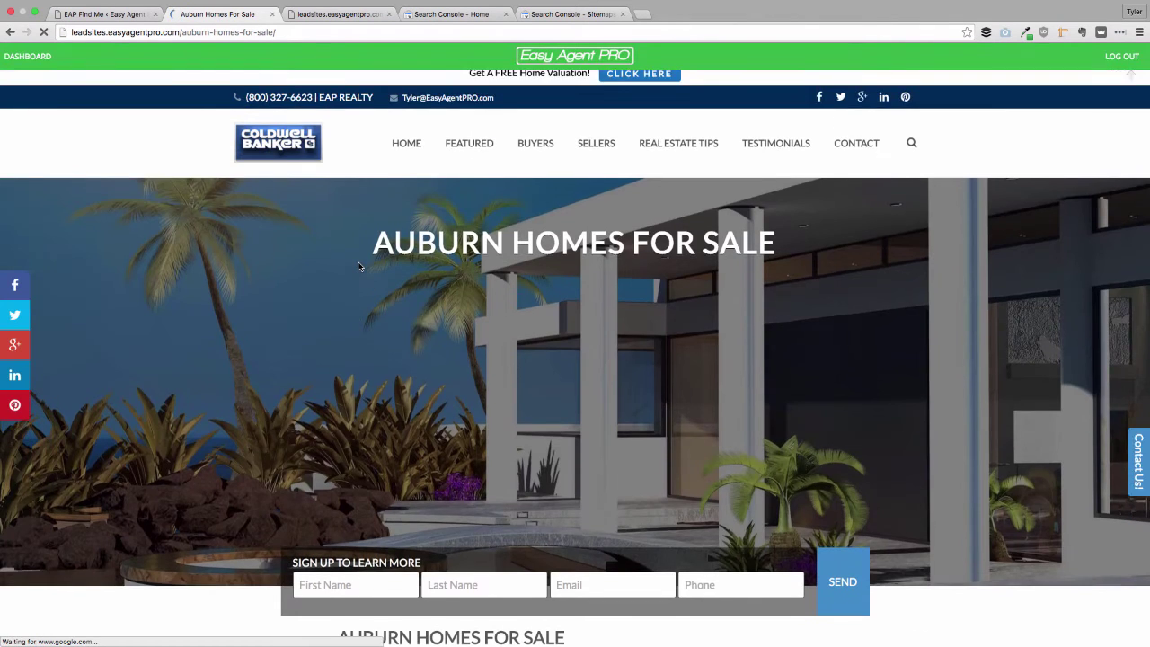
{"action": "scroll", "coordinate": [358, 266], "scroll_direction": "down", "scroll_amount": 10}
{"action": "scroll", "coordinate": [357, 266], "scroll_direction": "down", "scroll_amount": 15}
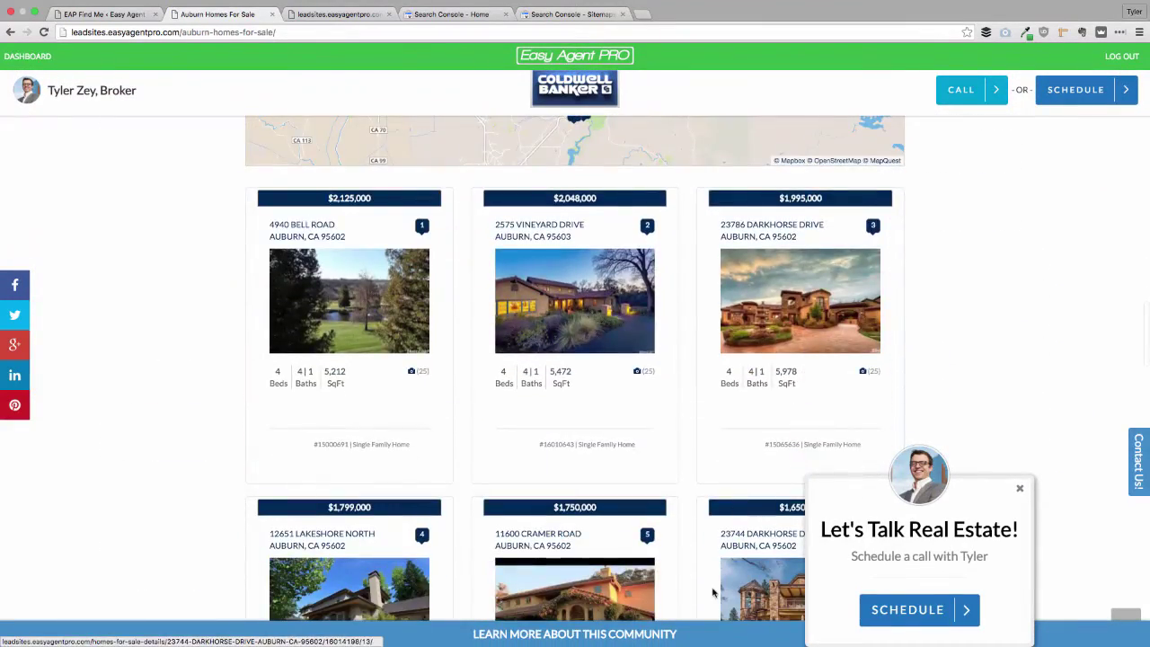
{"action": "scroll", "coordinate": [719, 359], "scroll_direction": "down", "scroll_amount": 3}
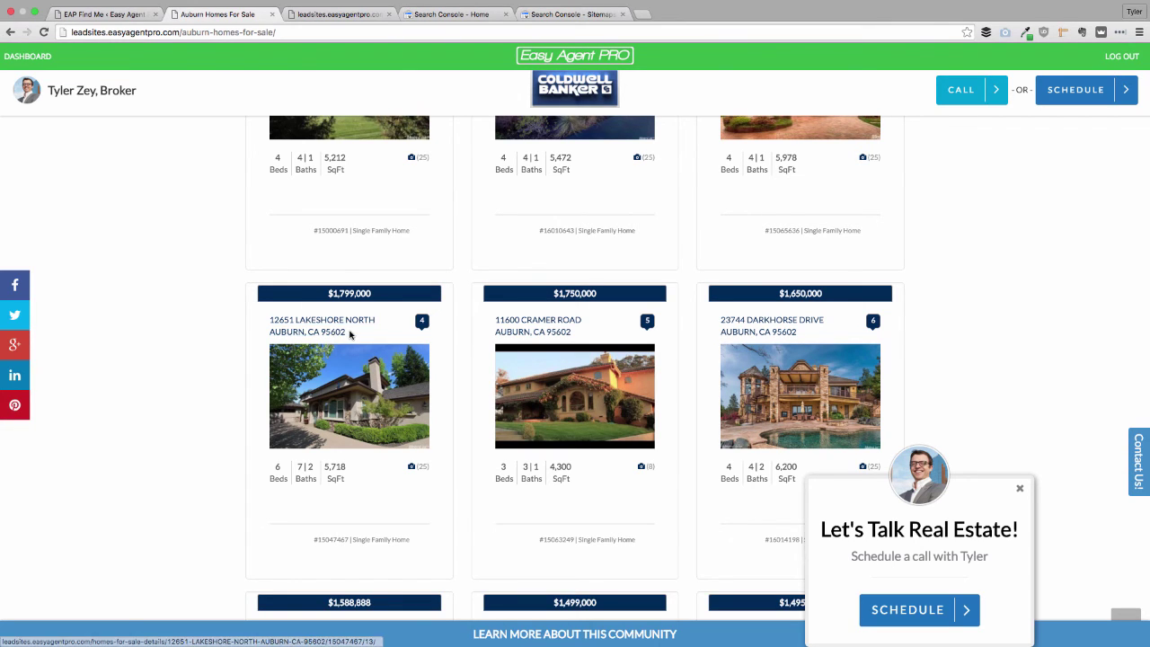
{"action": "left_click_drag", "start_coordinate": [347, 333], "coordinate": [271, 323]}
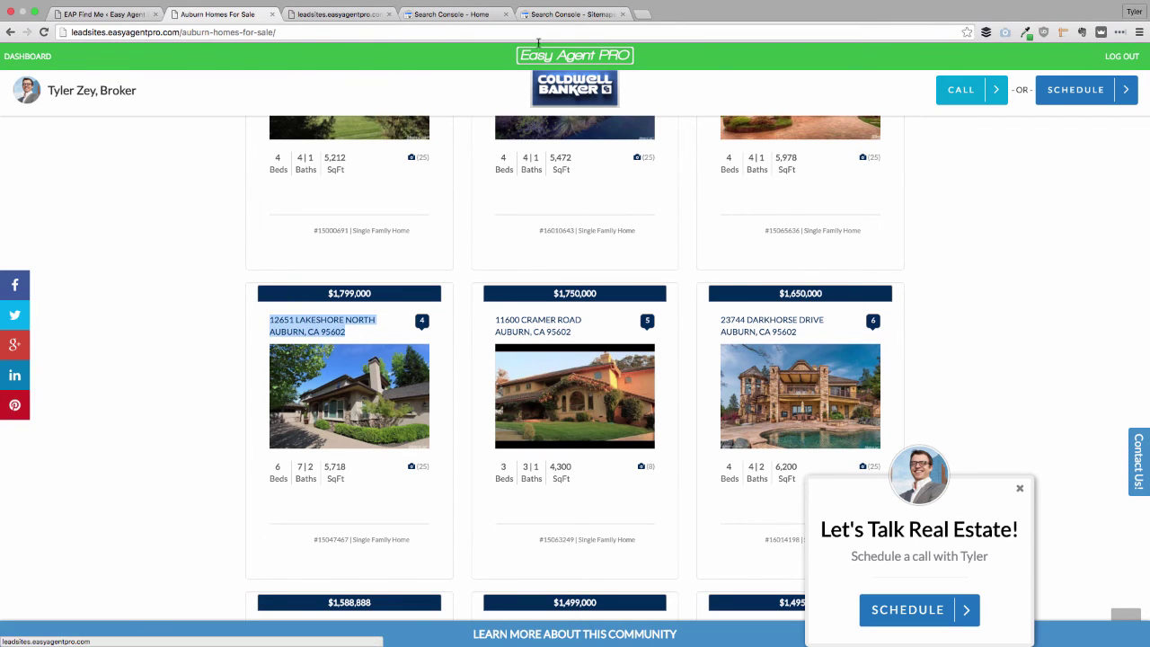
{"action": "left_click", "coordinate": [544, 14]}
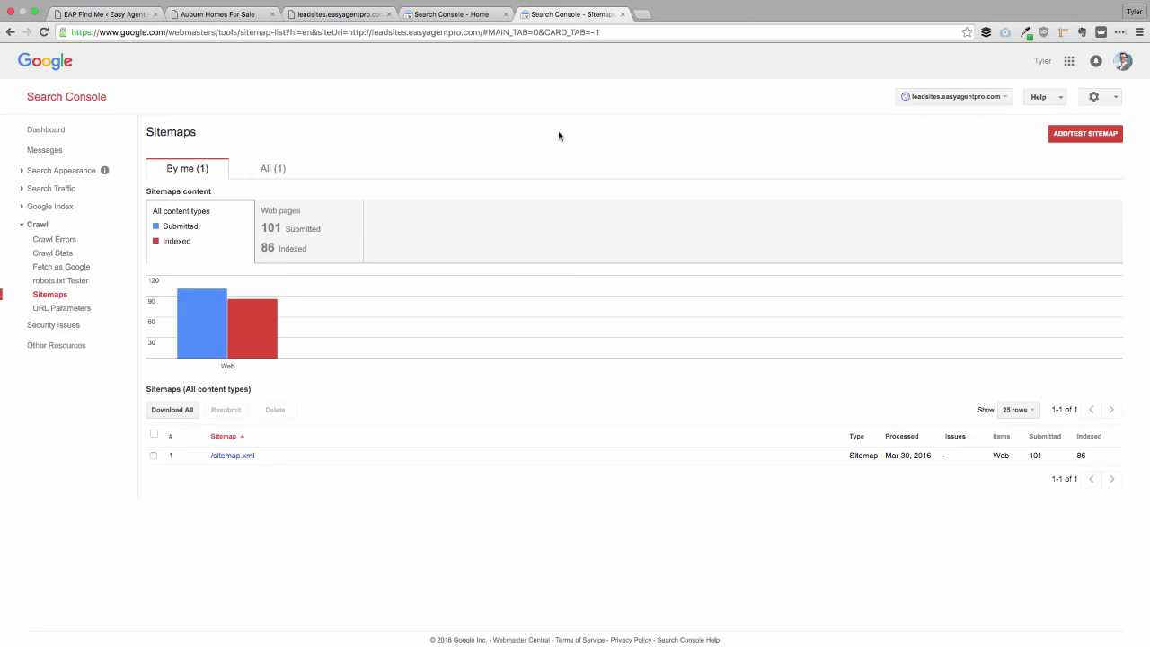
- Open Fetch as Google and copy the Horse Properties page link from the site's Featured menu
{"action": "left_click", "coordinate": [64, 267]}
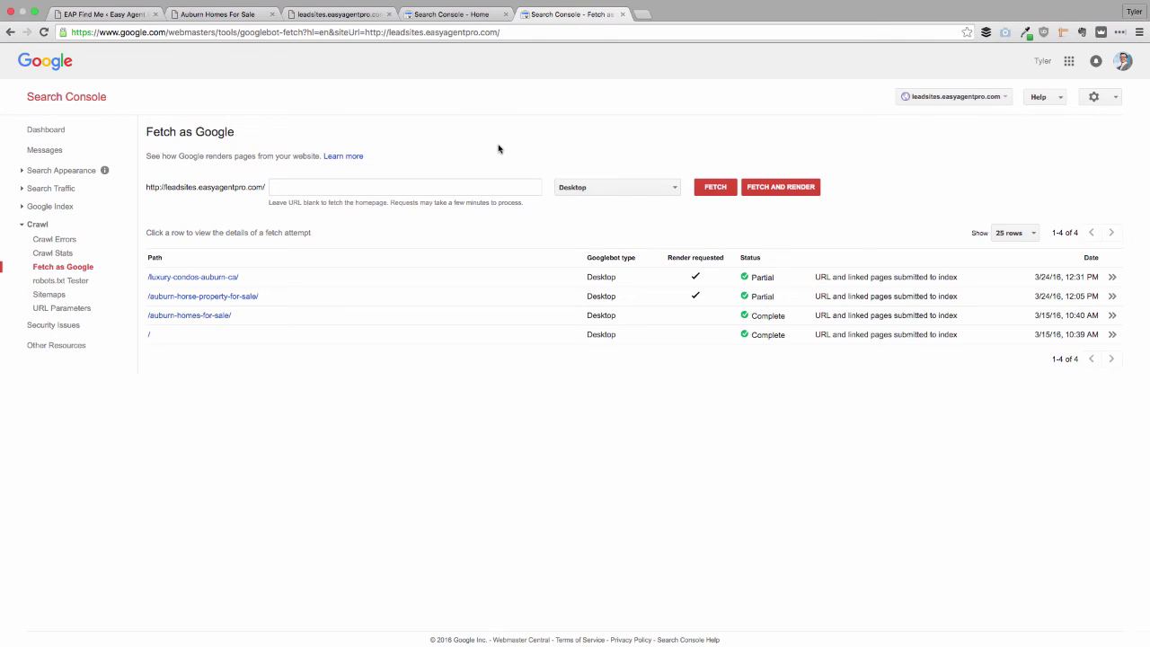
{"action": "left_click", "coordinate": [58, 273]}
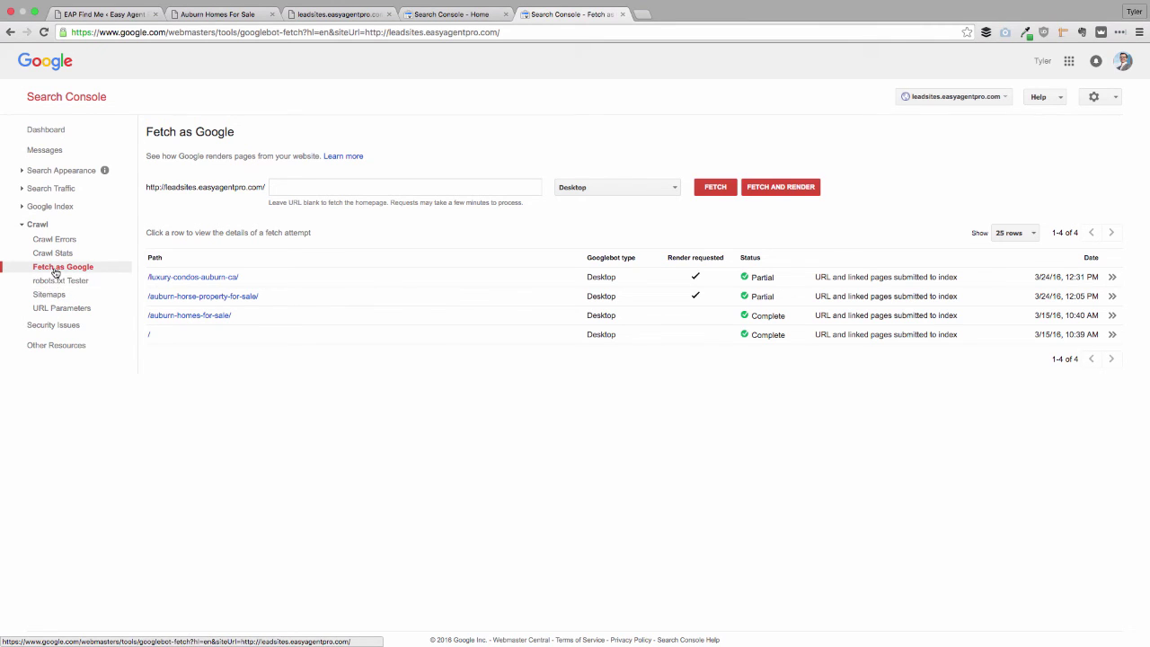
{"action": "left_click", "coordinate": [222, 14]}
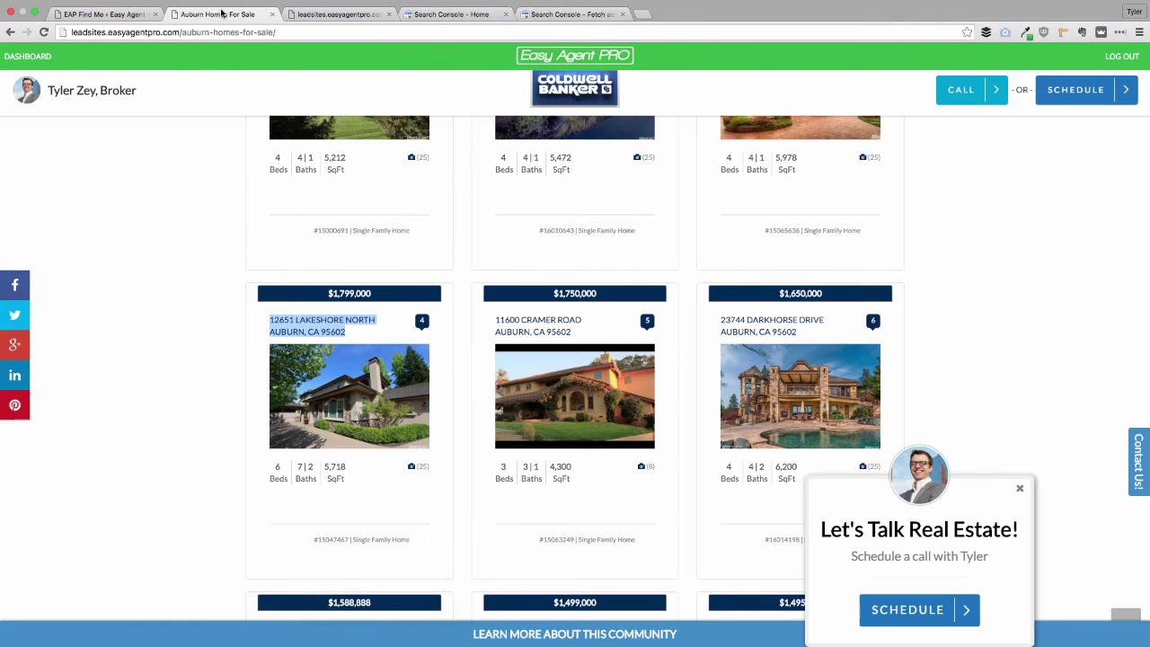
{"action": "left_click_drag", "start_coordinate": [181, 32], "coordinate": [276, 32]}
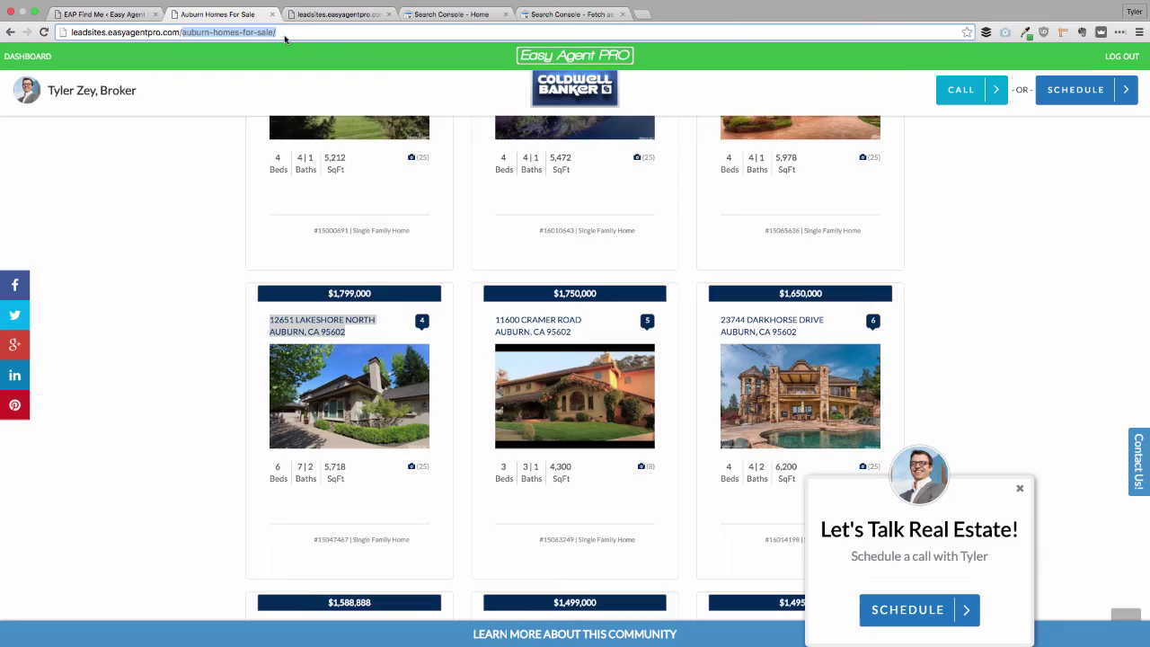
{"action": "scroll", "coordinate": [233, 176], "scroll_direction": "up", "scroll_amount": 20}
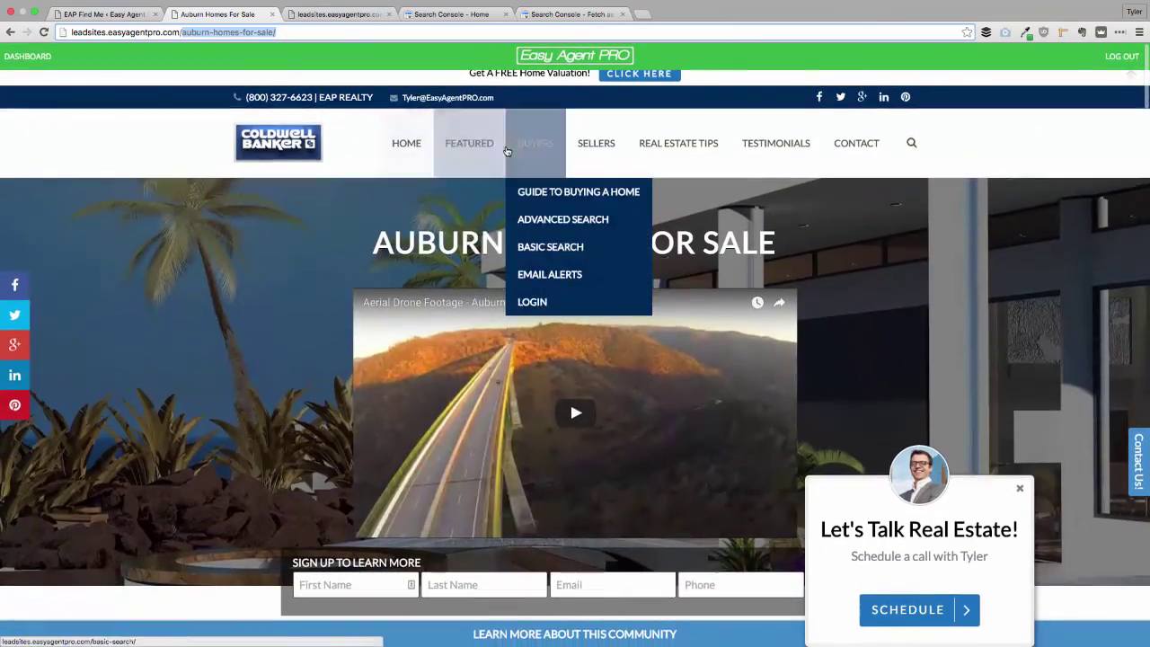
{"action": "mouse_move", "coordinate": [472, 144]}
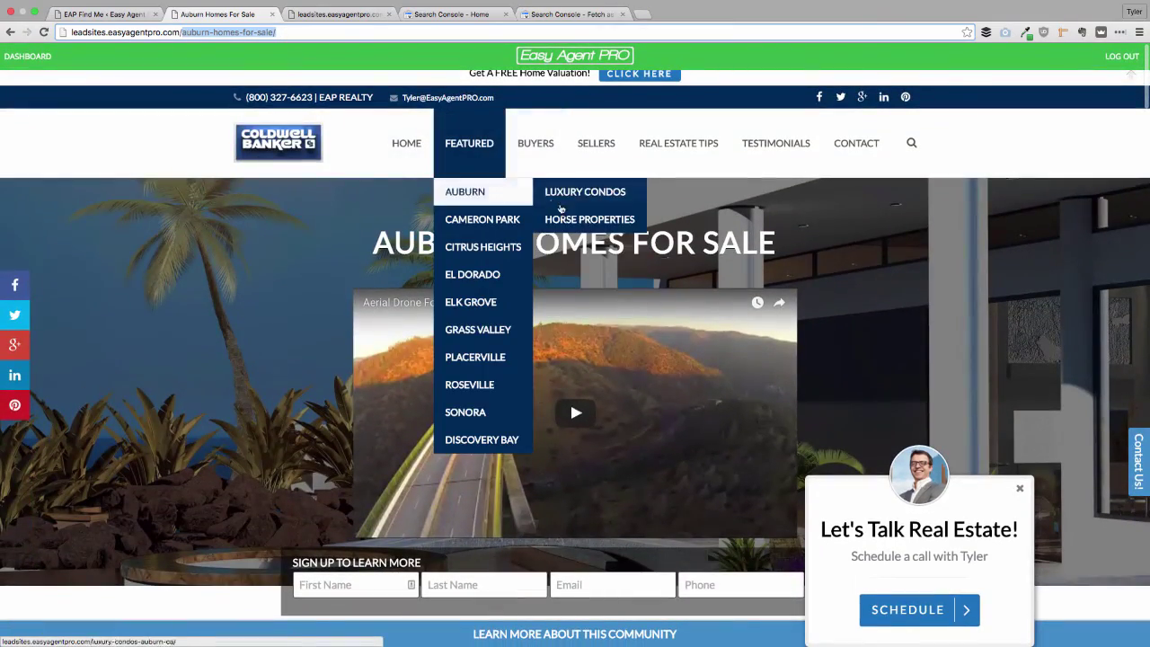
{"action": "right_click", "coordinate": [560, 219]}
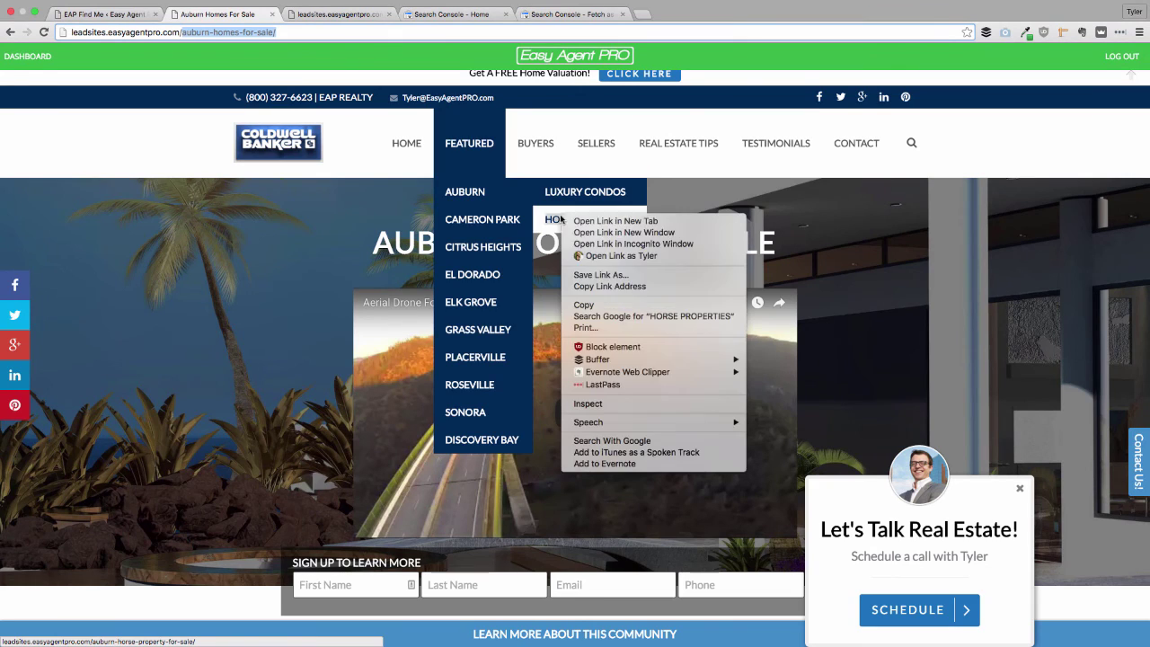
{"action": "left_click", "coordinate": [587, 288]}
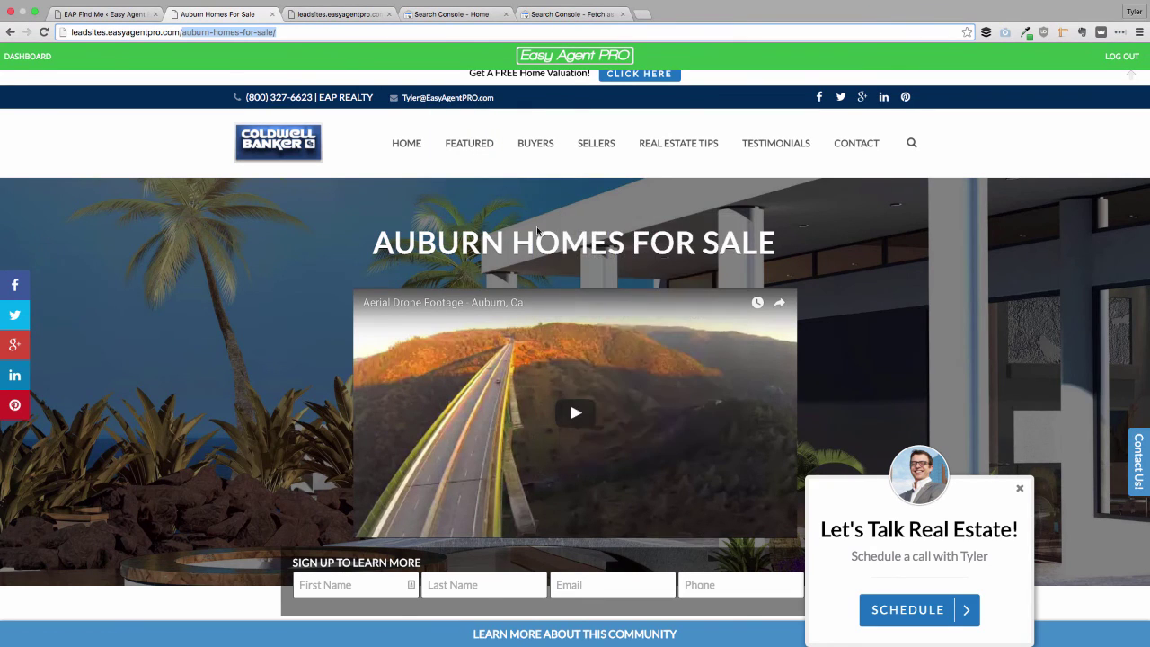
{"action": "left_click", "coordinate": [527, 15]}
- Enter the copied link without its domain prefix, leaving /auburn-horse-property-for-sale/, and fetch it
{"action": "left_click", "coordinate": [314, 184]}
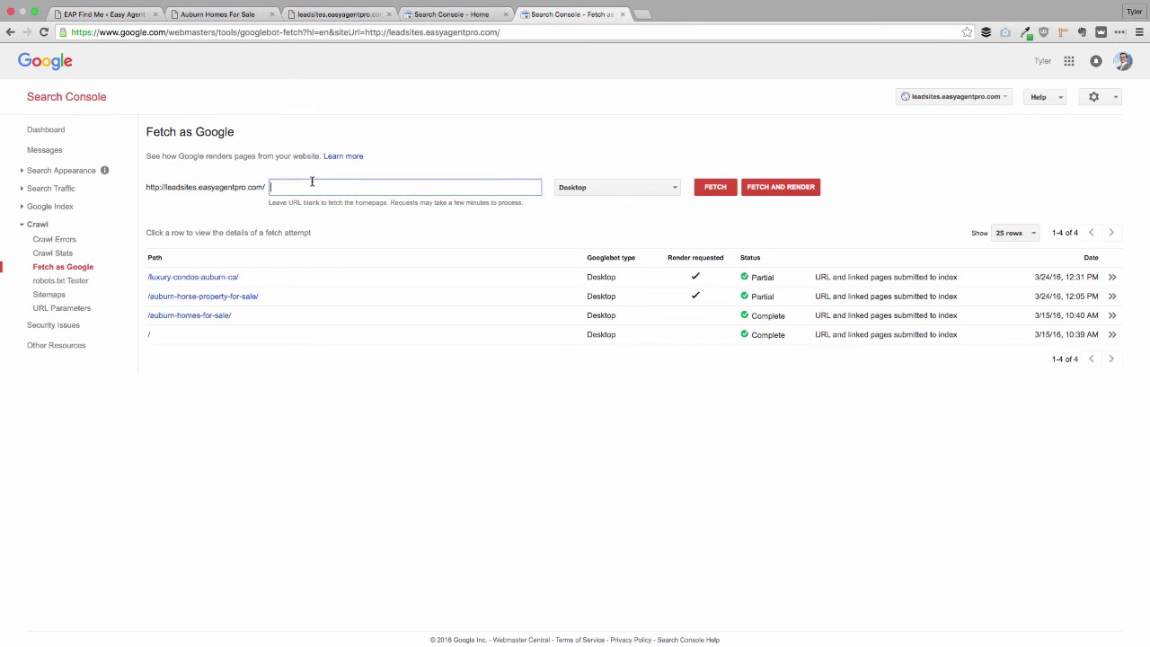
{"action": "key", "text": "super+v"}
{"action": "left_click_drag", "start_coordinate": [389, 188], "coordinate": [270, 189]}
{"action": "key", "text": "BackSpace"}
{"action": "left_click", "coordinate": [716, 189]}
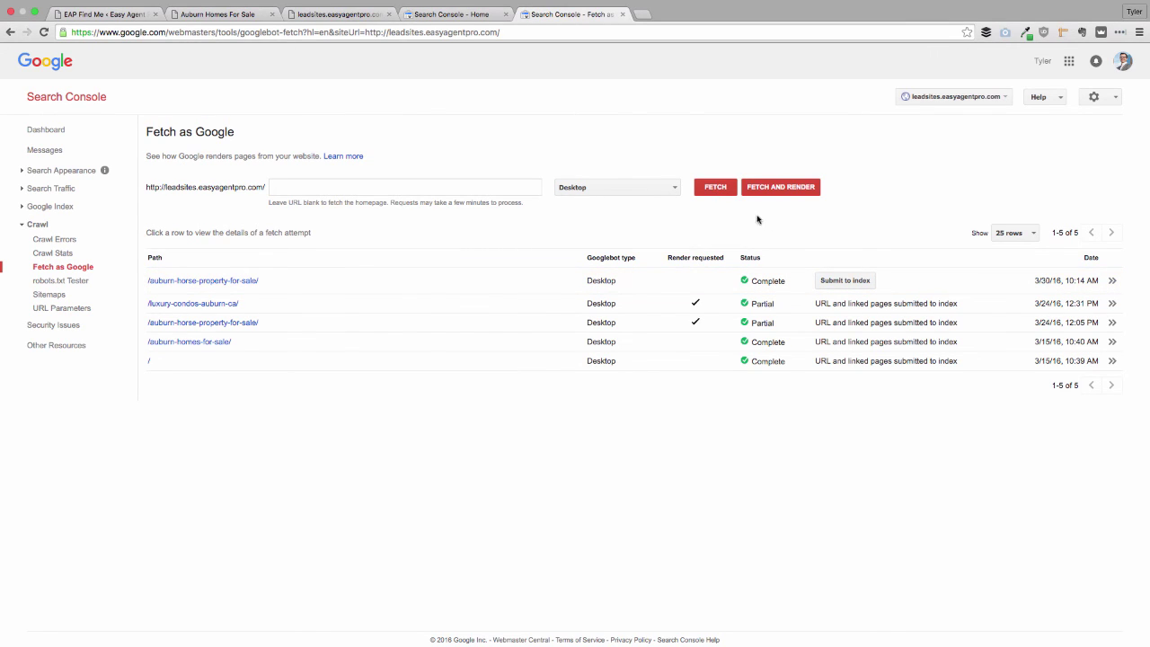
- Submit the fetched page to the index after the robot check, choosing Crawl only this URL
{"action": "left_click", "coordinate": [832, 284]}
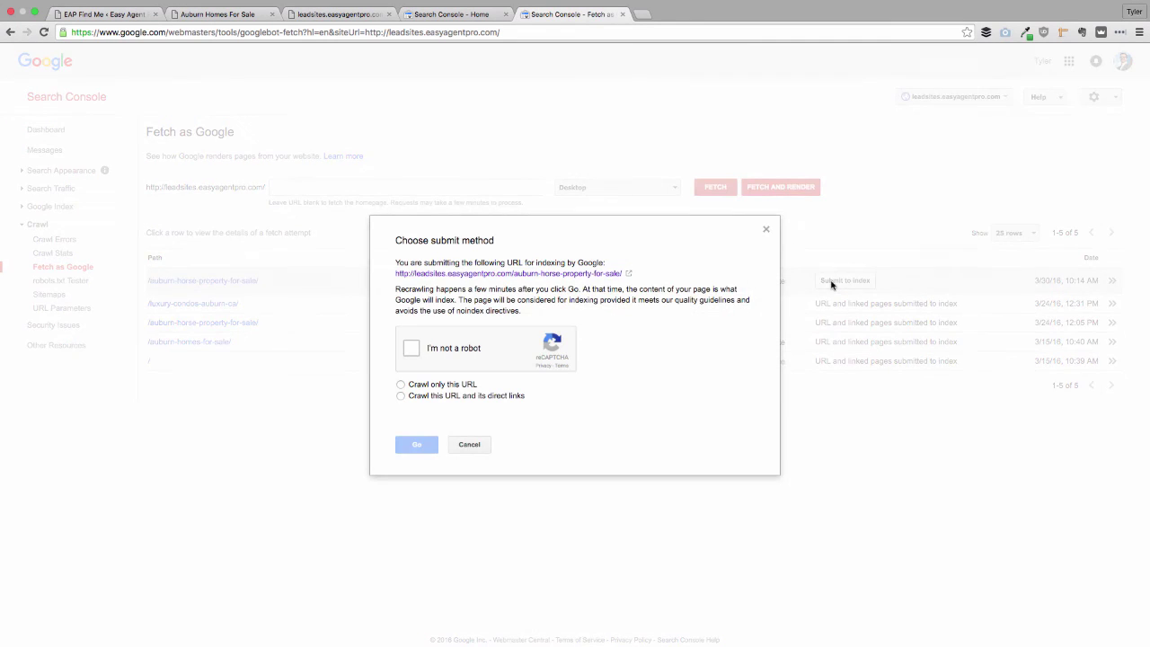
{"action": "left_click", "coordinate": [411, 348]}
{"action": "left_click", "coordinate": [424, 384]}
{"action": "left_click", "coordinate": [417, 446]}
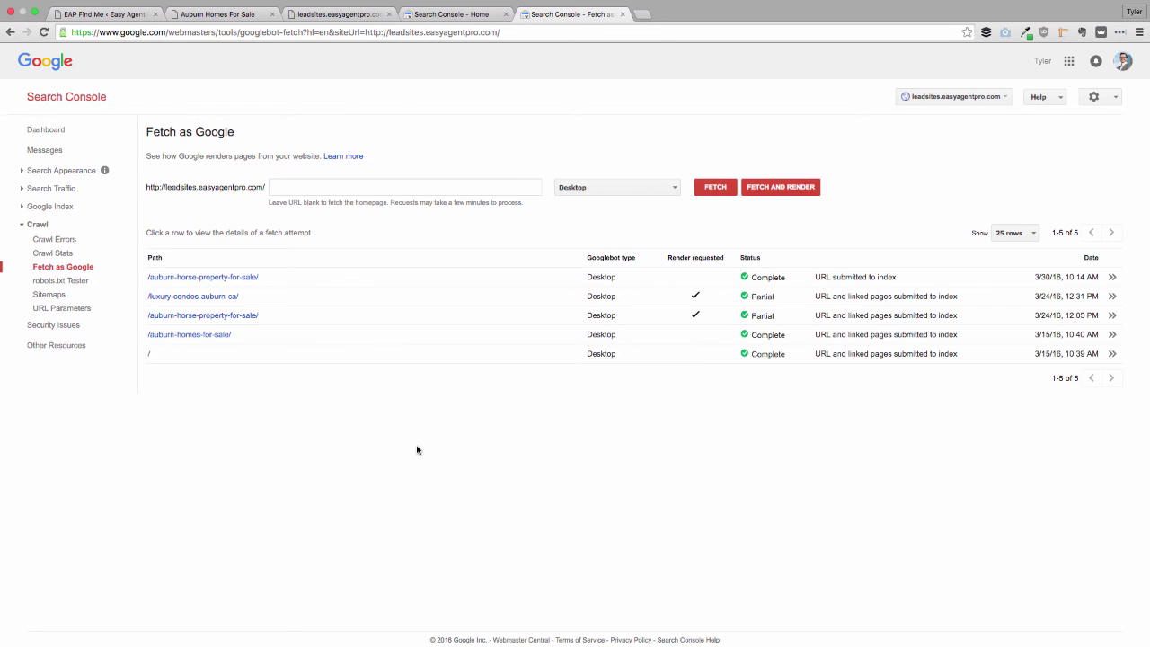
{"action": "left_click", "coordinate": [217, 14]}
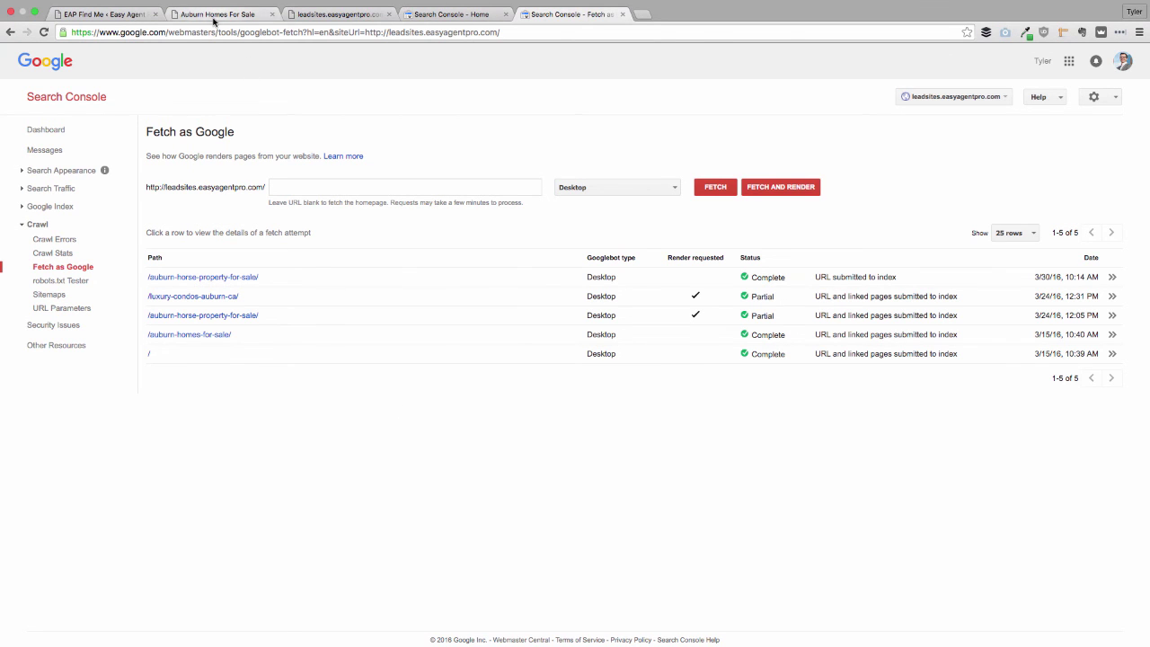
{"action": "scroll", "coordinate": [245, 337], "scroll_direction": "down", "scroll_amount": 10}
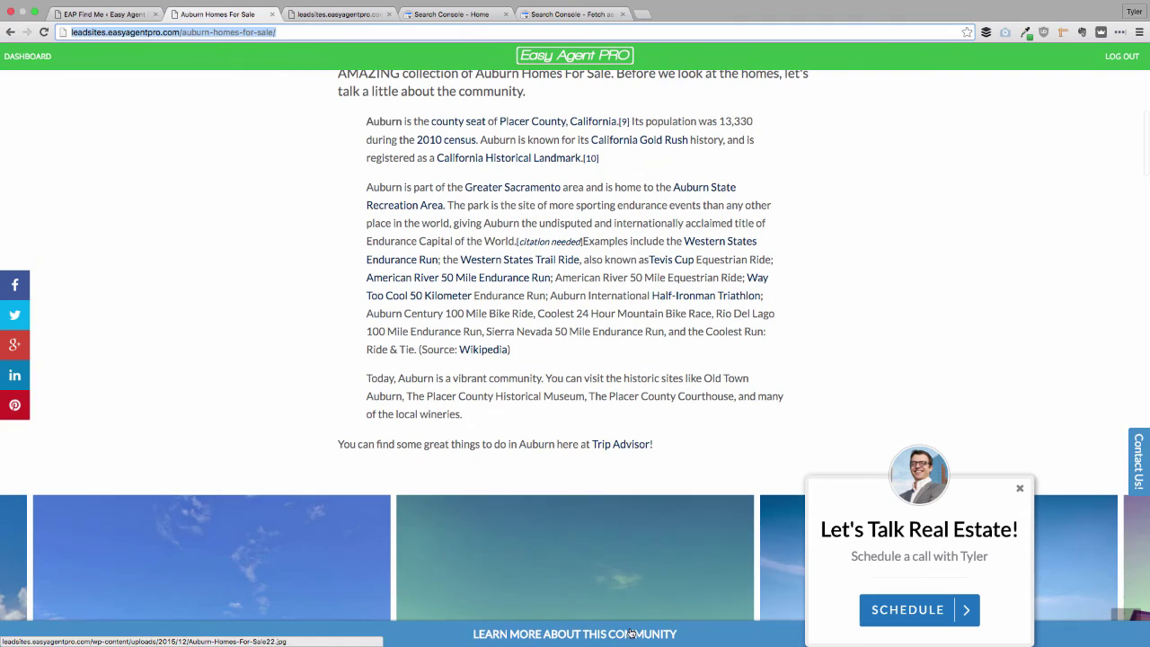
{"action": "left_click", "coordinate": [665, 634]}
{"action": "scroll", "coordinate": [540, 359], "scroll_direction": "up", "scroll_amount": 15}
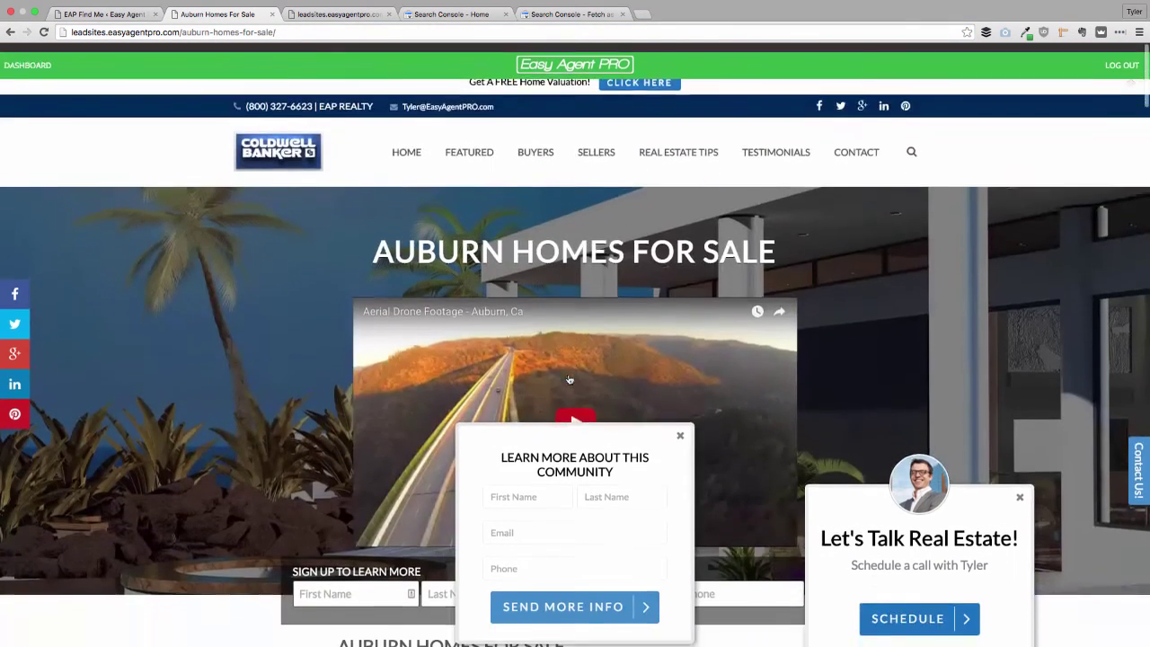
{"action": "left_click", "coordinate": [142, 16]}
{"action": "scroll", "coordinate": [388, 248], "scroll_direction": "up", "scroll_amount": 10}
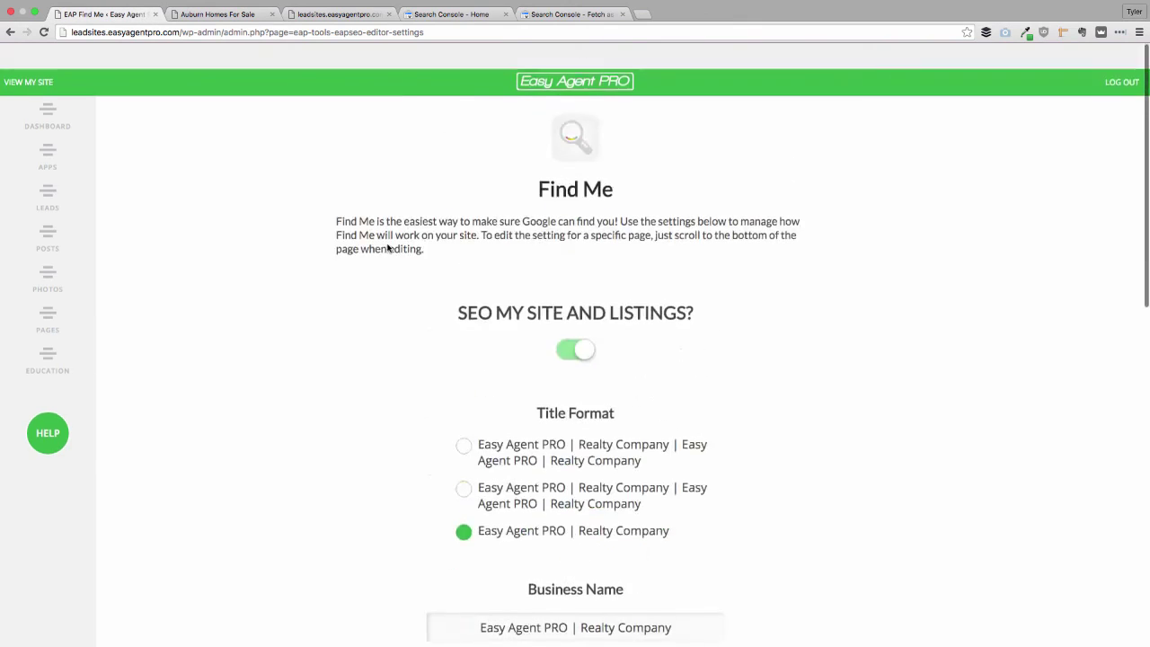
{"action": "scroll", "coordinate": [389, 248], "scroll_direction": "down", "scroll_amount": 10}
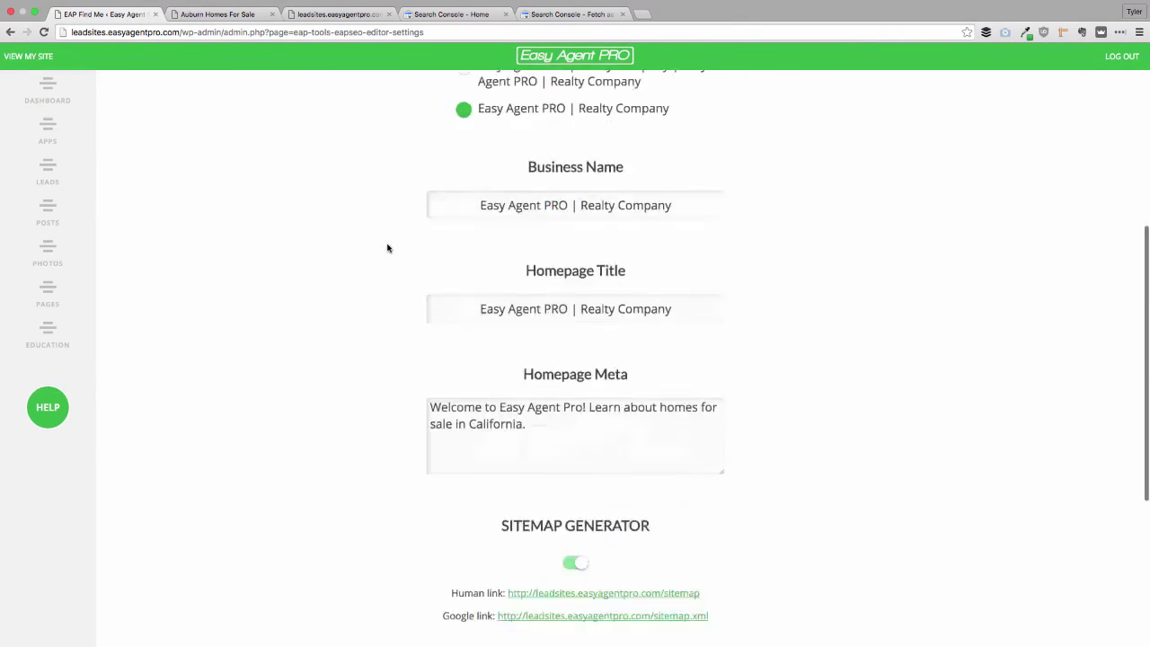
{"action": "left_click", "coordinate": [582, 13]}
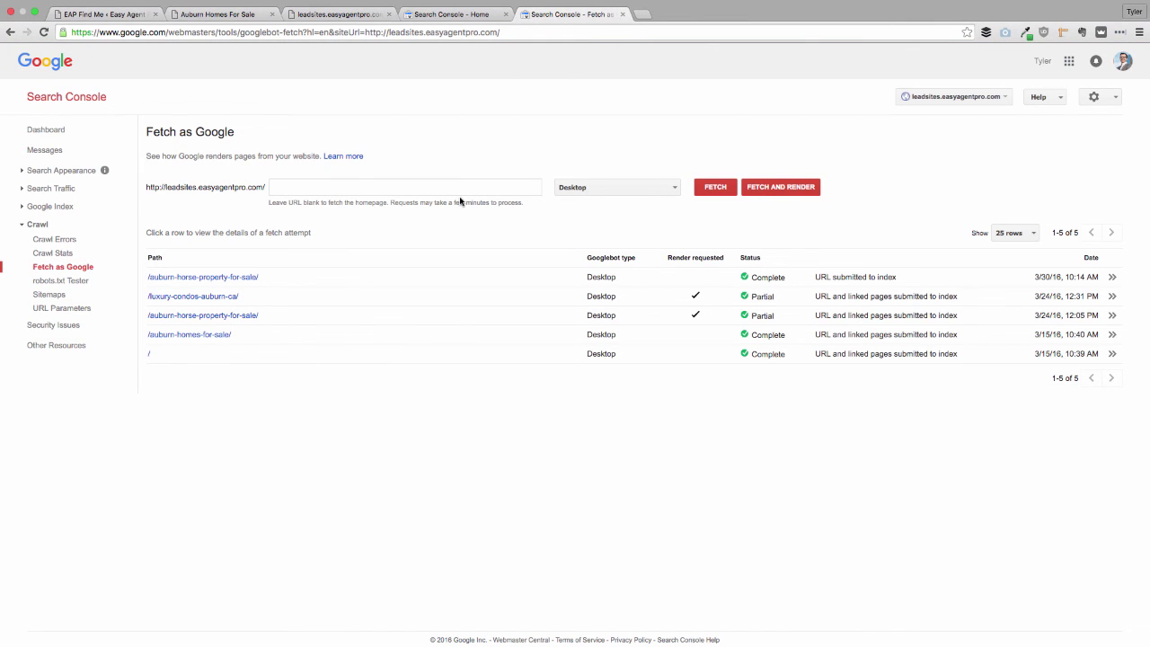